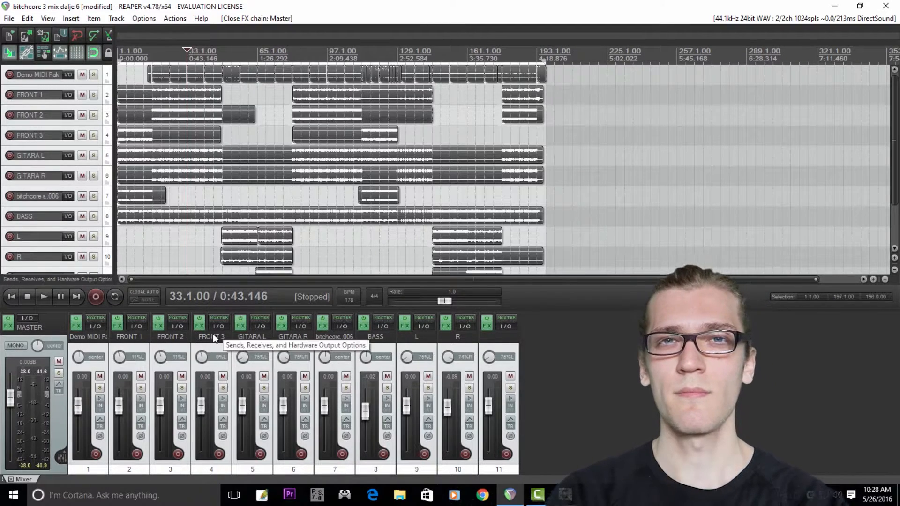
# Step: Solo the Demo MIDI drum track and play it back
pyautogui.click(97, 66)
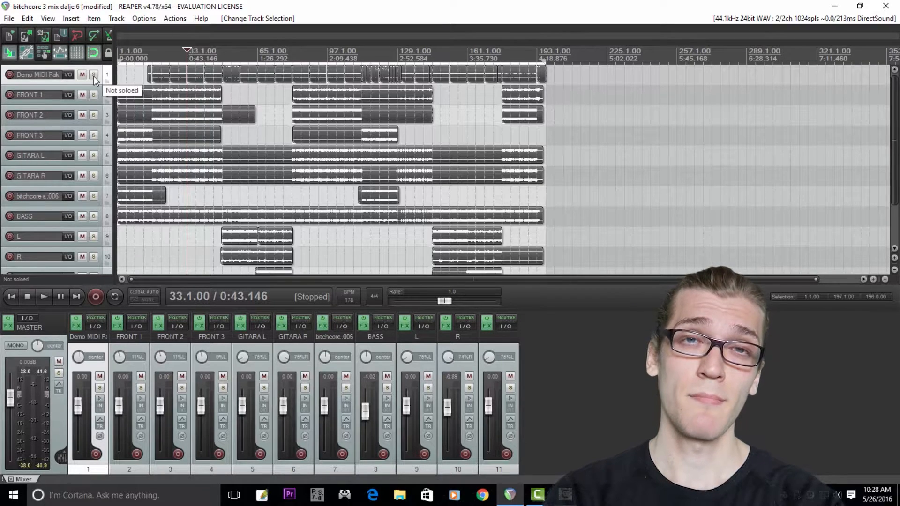
pyautogui.click(94, 76)
pyautogui.press('space')
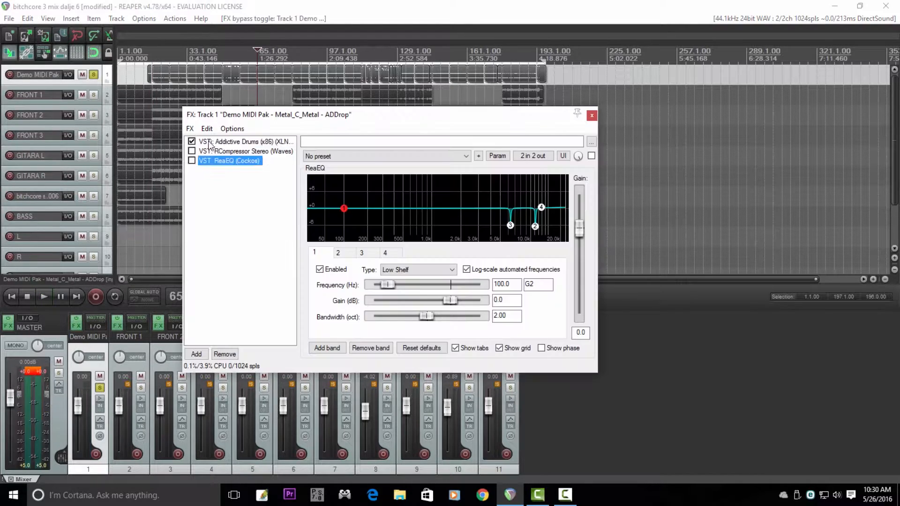
# Step: Open Addictive Drums on the drum track and inspect the All In preset under ADpak - Metal, In Flames, along with its kick settings
pyautogui.doubleClick(218, 155)
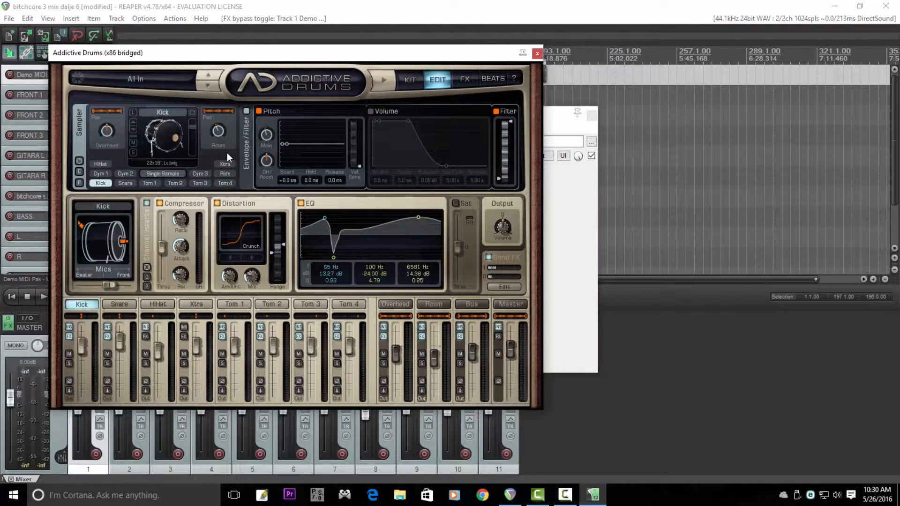
pyautogui.click(211, 90)
pyautogui.moveTo(274, 207)
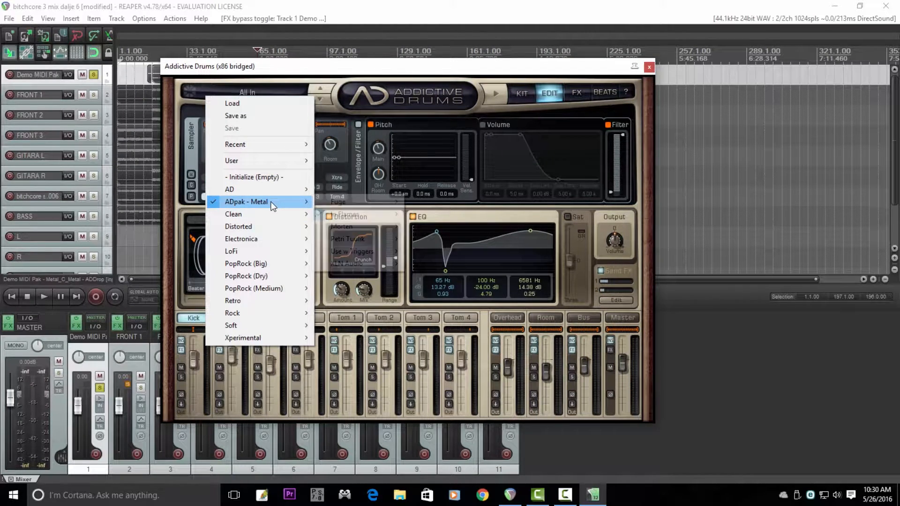
pyautogui.moveTo(350, 214)
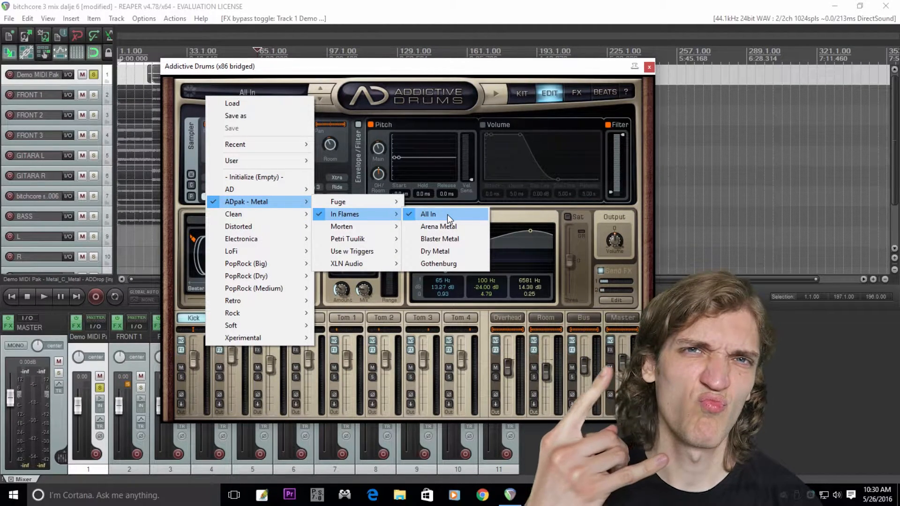
pyautogui.click(407, 67)
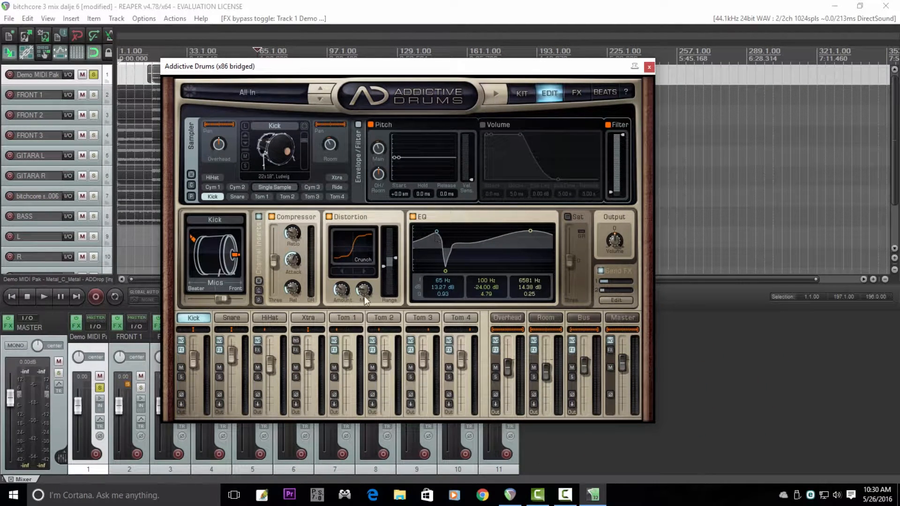
pyautogui.click(280, 149)
pyautogui.click(279, 151)
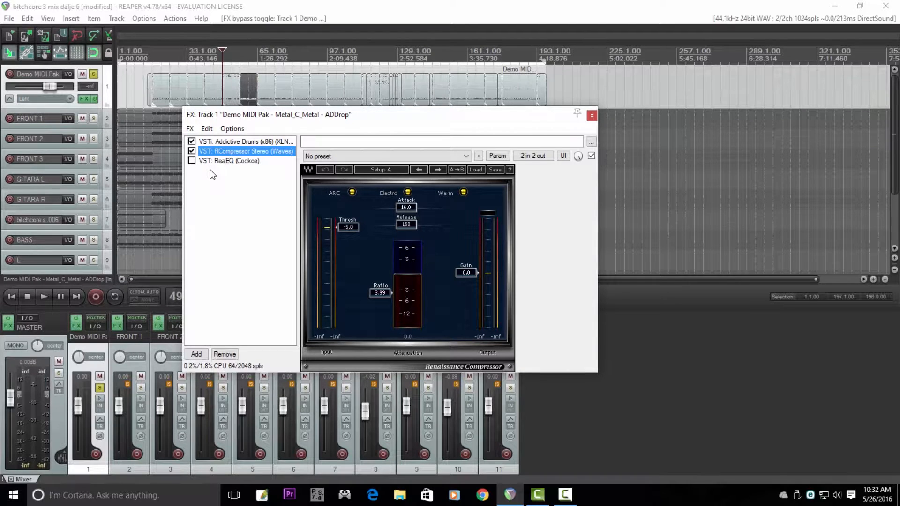
# Step: Check the RCompressor's ratio on the drum track and enable the ReaEQ after it
pyautogui.click(378, 295)
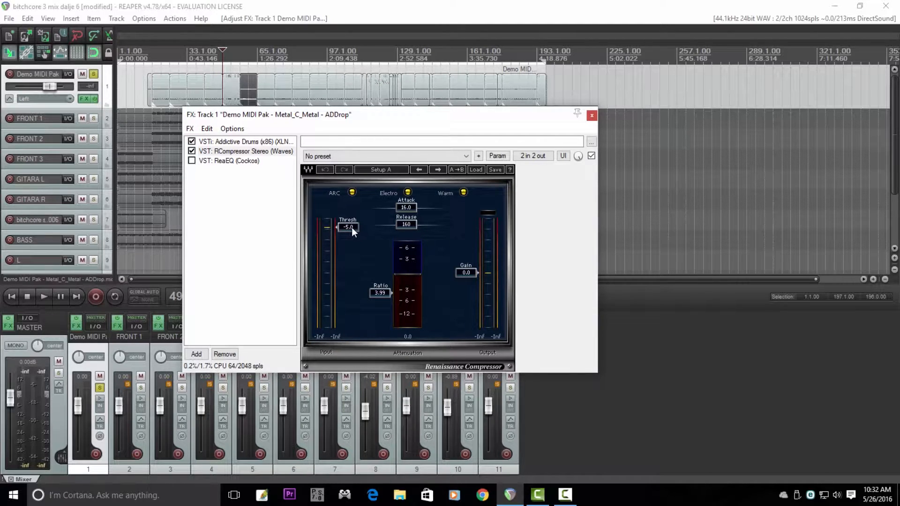
pyautogui.click(232, 161)
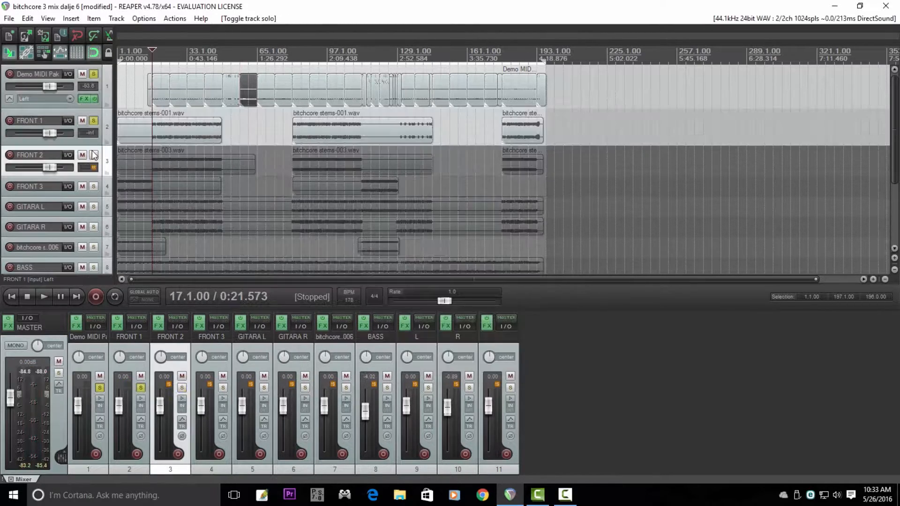
# Step: Solo FRONT 2 alongside FRONT 1 and examine bands 3 and 5 of FRONT 1's second ReaEQ
pyautogui.click(93, 156)
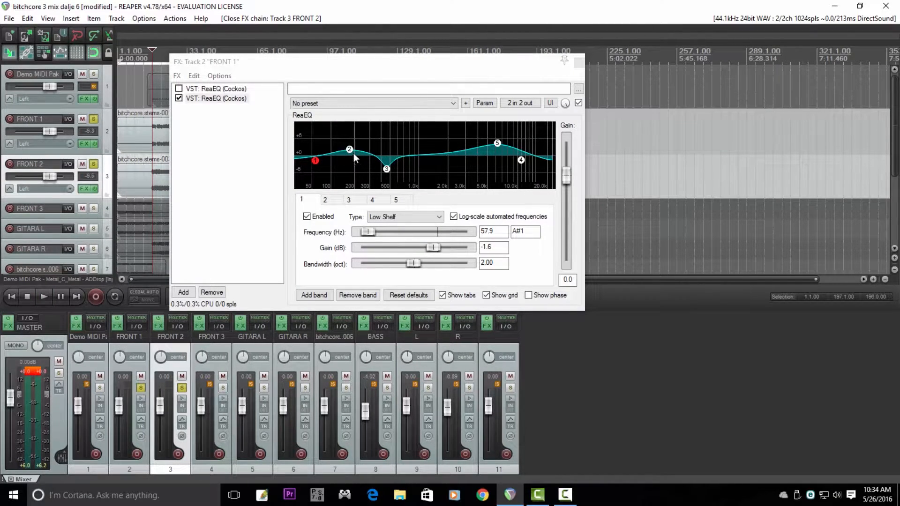
pyautogui.moveTo(388, 173)
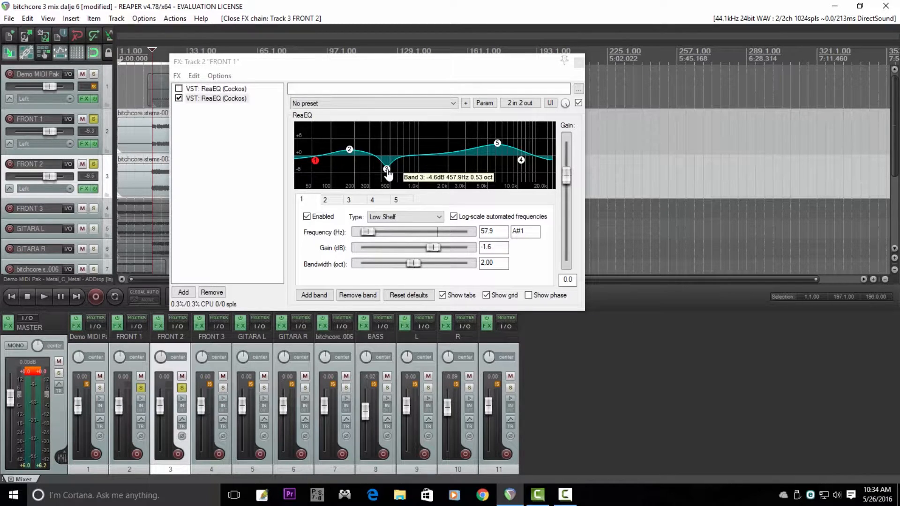
pyautogui.moveTo(497, 146)
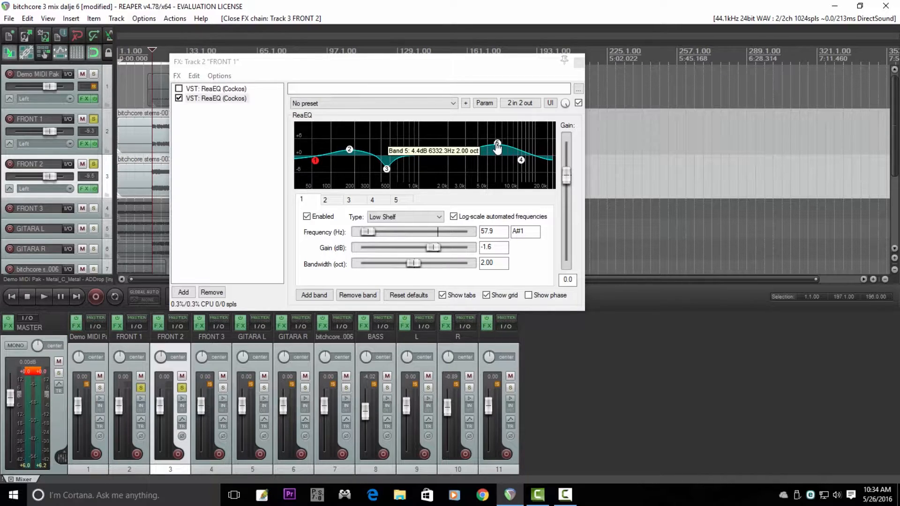
# Step: Close FRONT 1's effects and show the copy and paste options for the ReaEQ in FRONT 2's effects chain
pyautogui.click(578, 62)
pyautogui.click(84, 189)
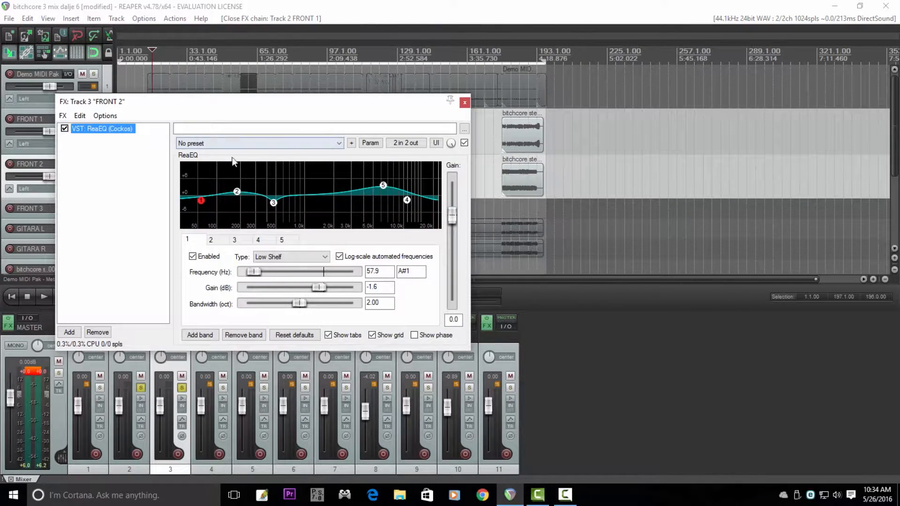
pyautogui.rightClick(124, 130)
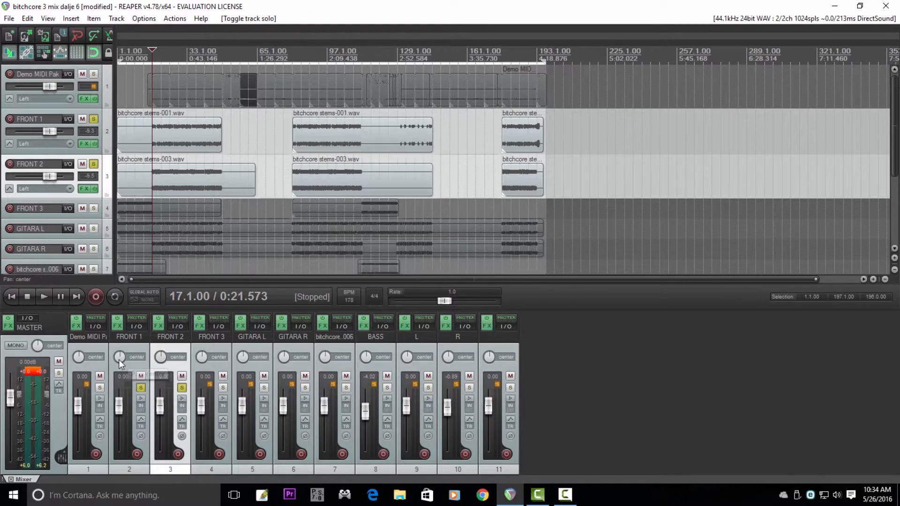
# Step: Pan both the FRONT 1 and FRONT 2 tracks to 12% left
pyautogui.moveTo(119, 360); pyautogui.dragTo(119, 371)
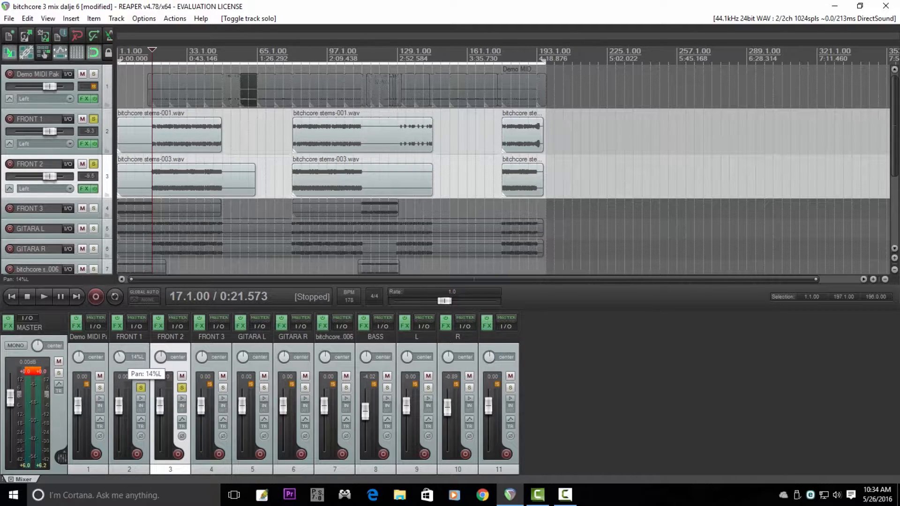
pyautogui.moveTo(118, 360); pyautogui.dragTo(118, 360)
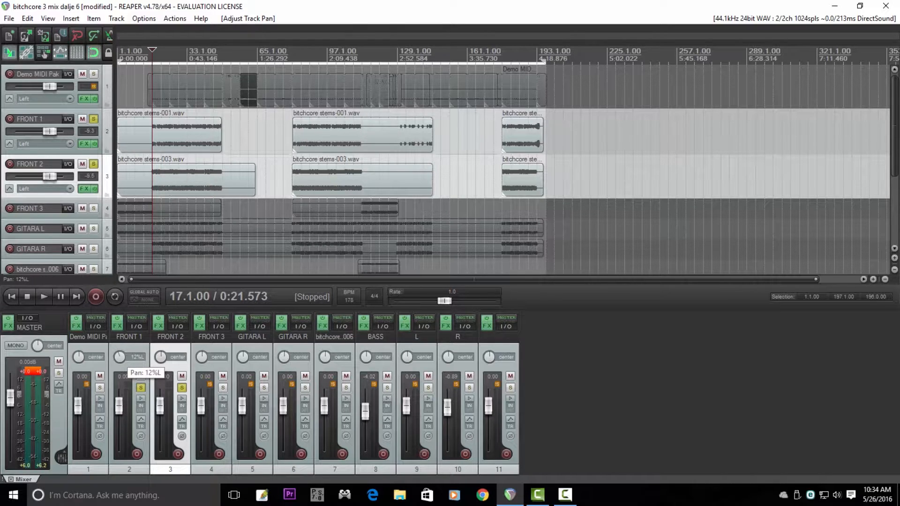
pyautogui.moveTo(160, 357); pyautogui.dragTo(160, 363)
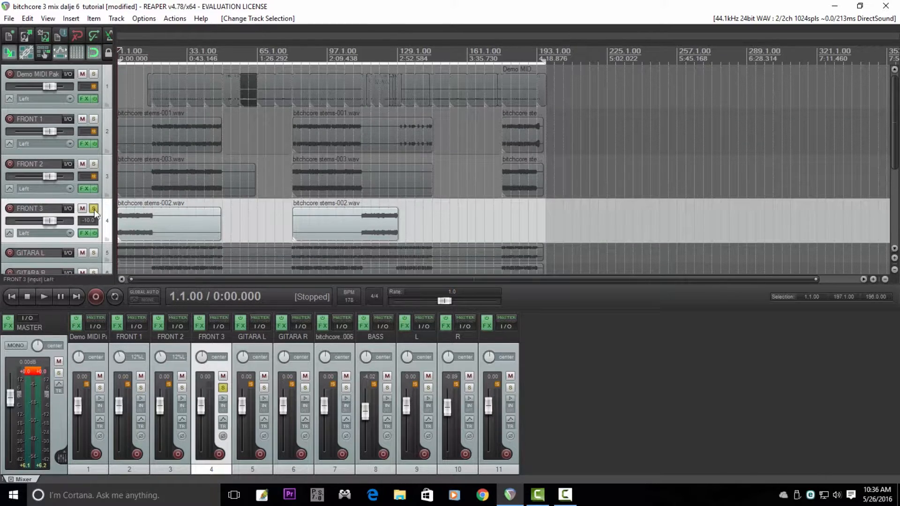
# Step: Solo the GITARA L and GITARA R tracks and open GITARA L's effects chain
pyautogui.click(94, 209)
pyautogui.scroll(-3, 96, 192)
pyautogui.moveTo(95, 193); pyautogui.dragTo(95, 210)
pyautogui.click(94, 121)
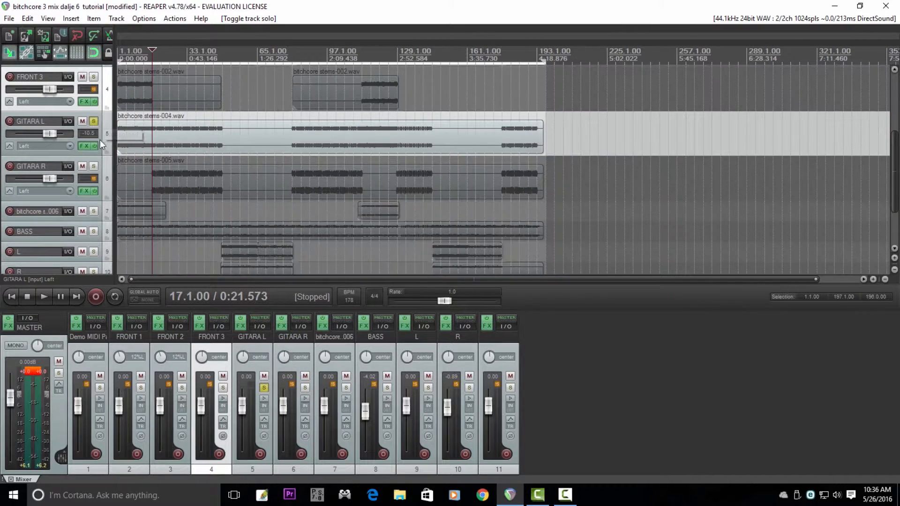
pyautogui.click(94, 166)
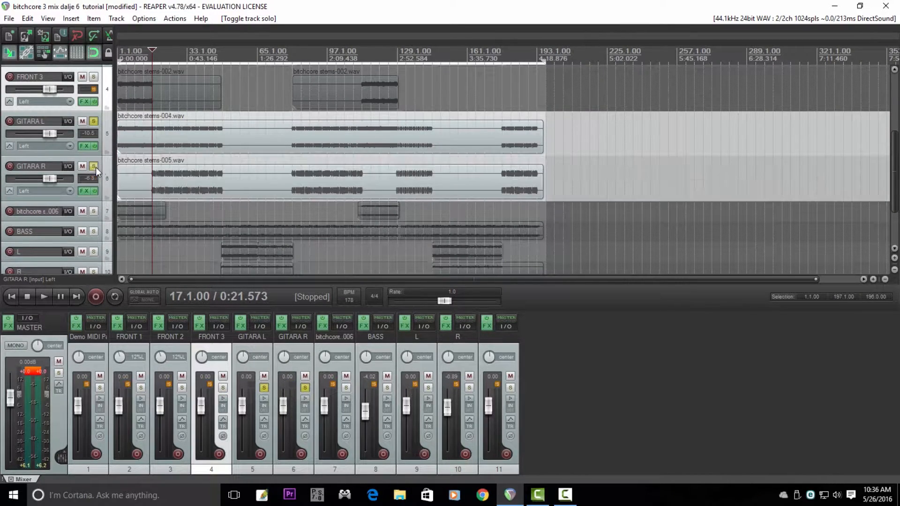
pyautogui.click(84, 145)
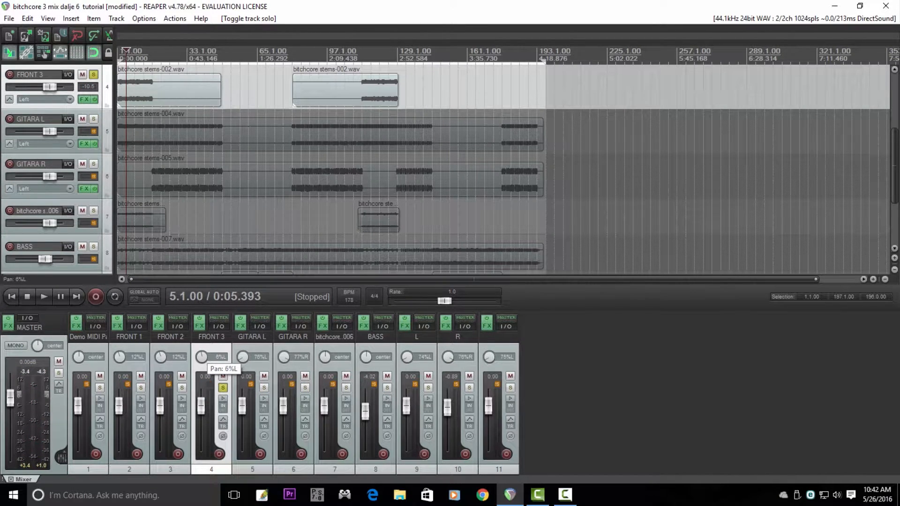
# Step: Pan FRONT 3 to 9% left, audition it, and take it out of solo
pyautogui.moveTo(199, 355); pyautogui.dragTo(199, 356)
pyautogui.press('space')
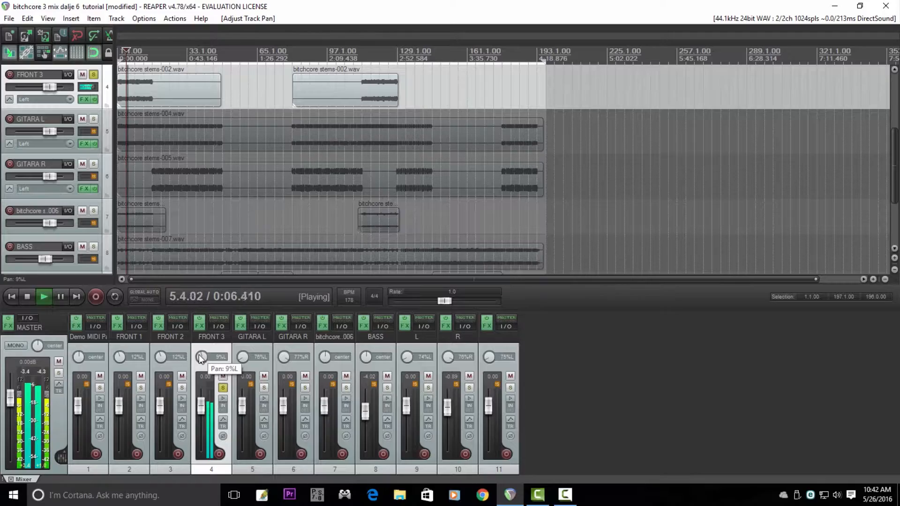
pyautogui.press('space')
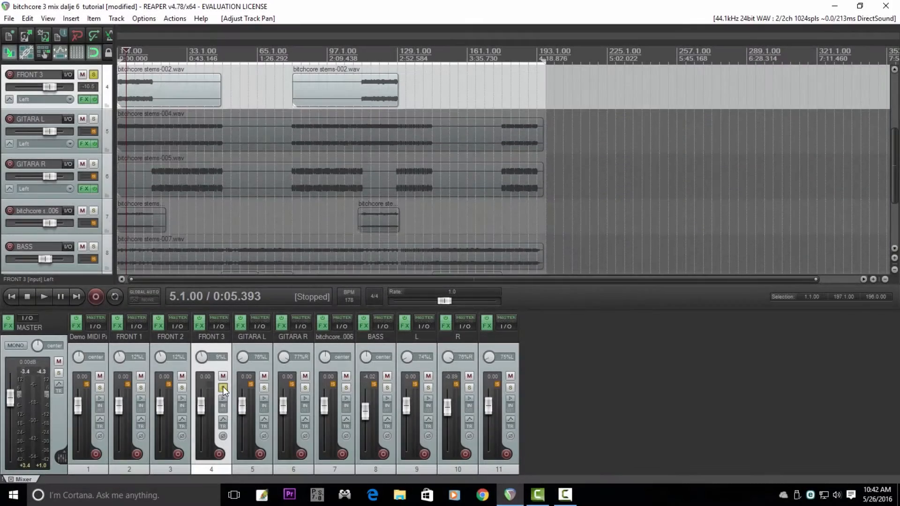
pyautogui.click(223, 388)
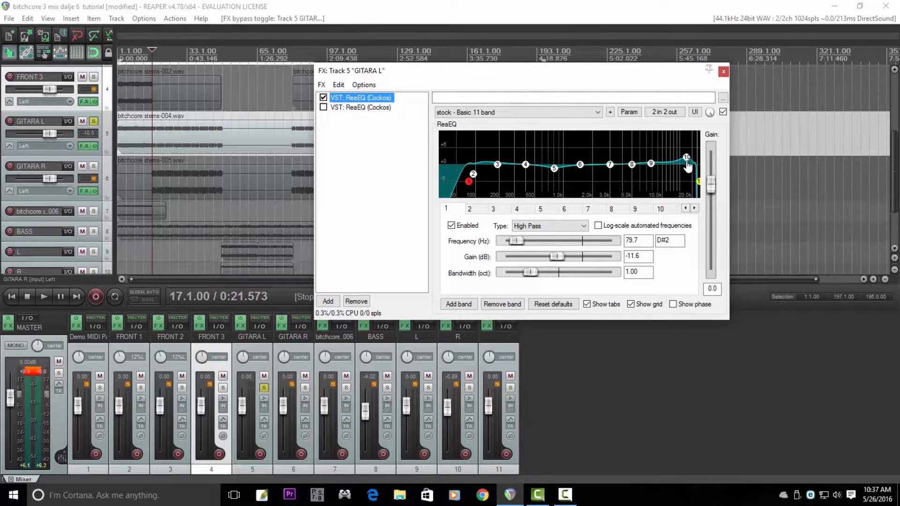
# Step: Enable the second ReaEQ on GITARA L and both ReaEQs on GITARA R, auditioning GITARA R with each one
pyautogui.click(323, 107)
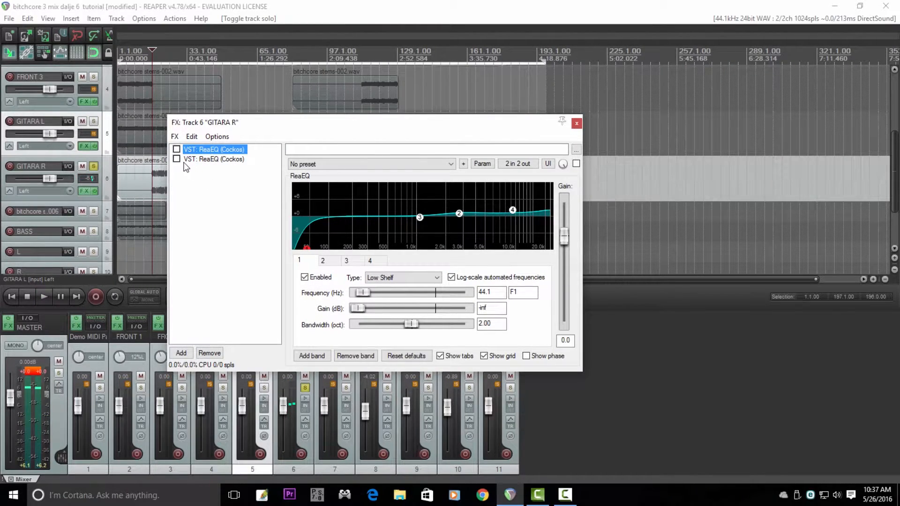
pyautogui.click(176, 149)
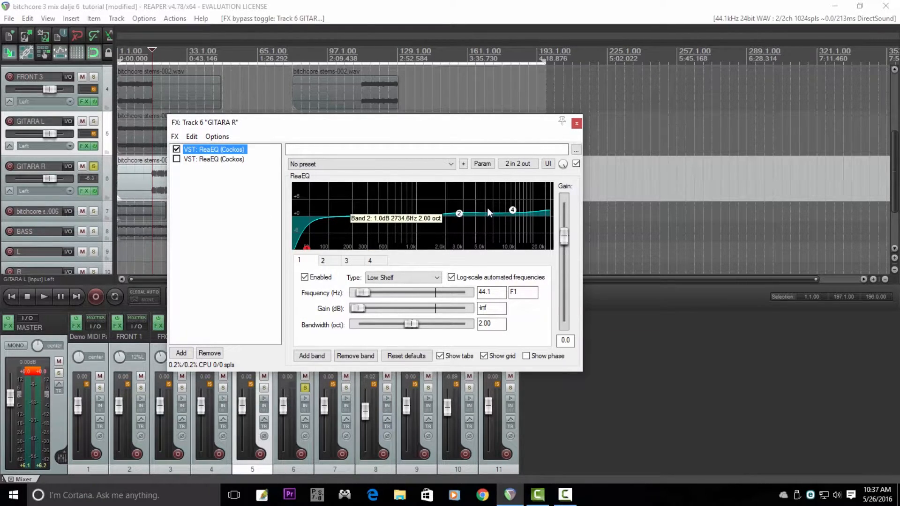
pyautogui.press('space')
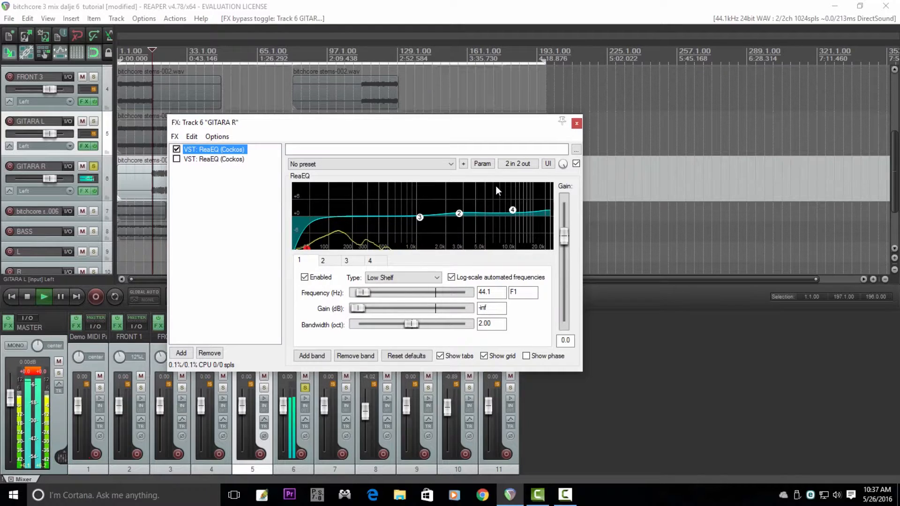
pyautogui.press('space')
pyautogui.click(205, 160)
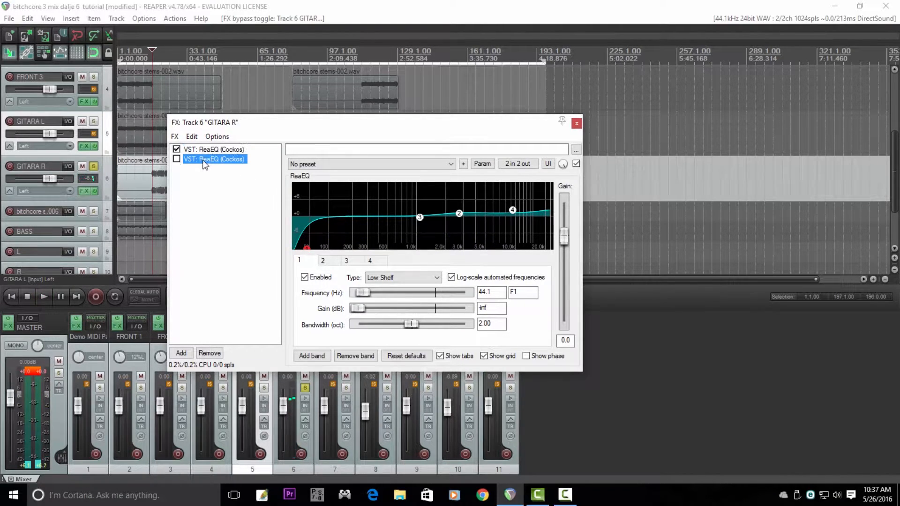
pyautogui.press('space')
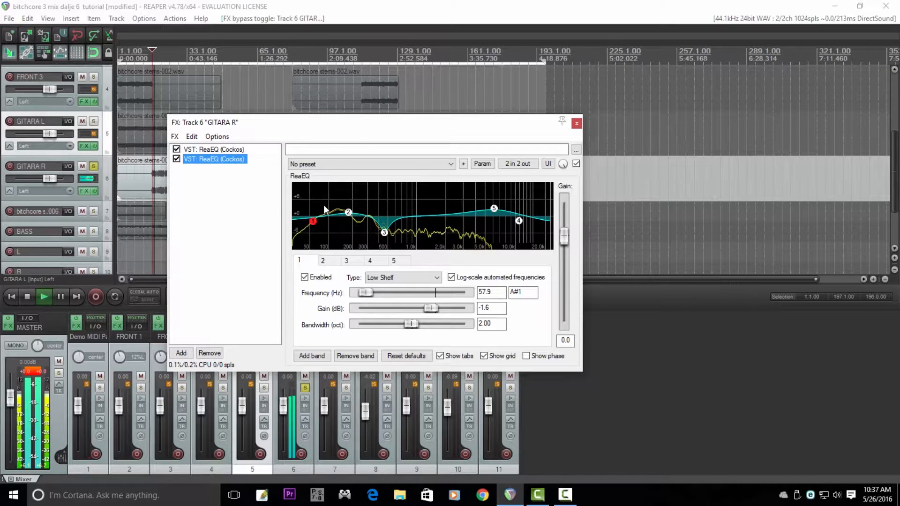
pyautogui.click(577, 123)
pyautogui.press('space')
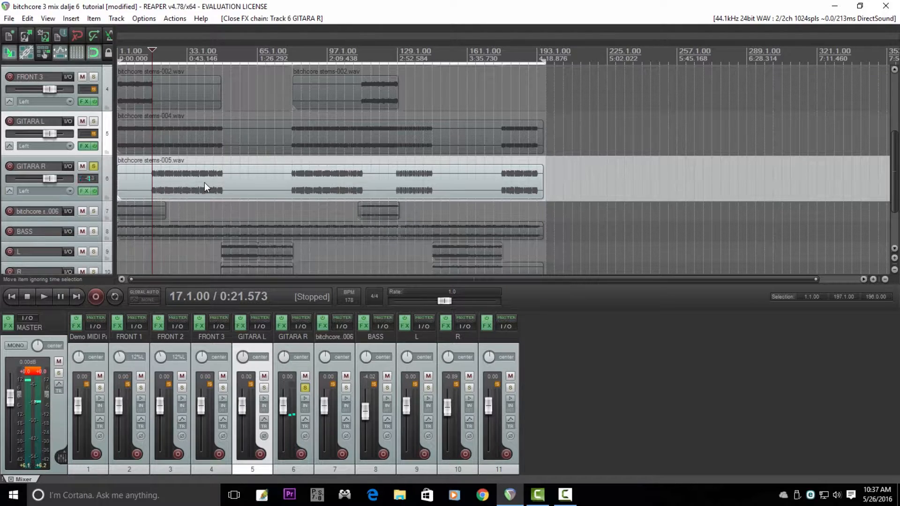
# Step: Solo GITARA L together with GITARA R and pan them to about 76% left and 77% right
pyautogui.click(94, 121)
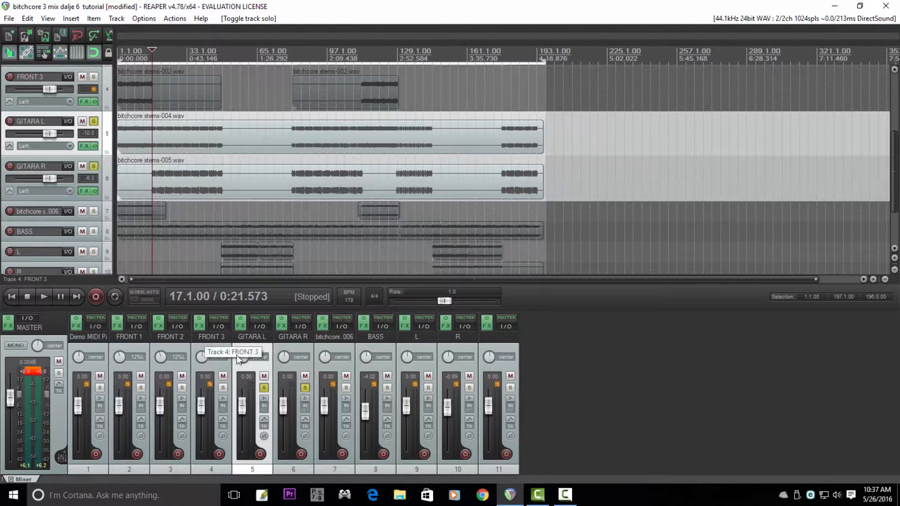
pyautogui.moveTo(242, 357); pyautogui.dragTo(242, 389)
pyautogui.moveTo(283, 357); pyautogui.dragTo(284, 342)
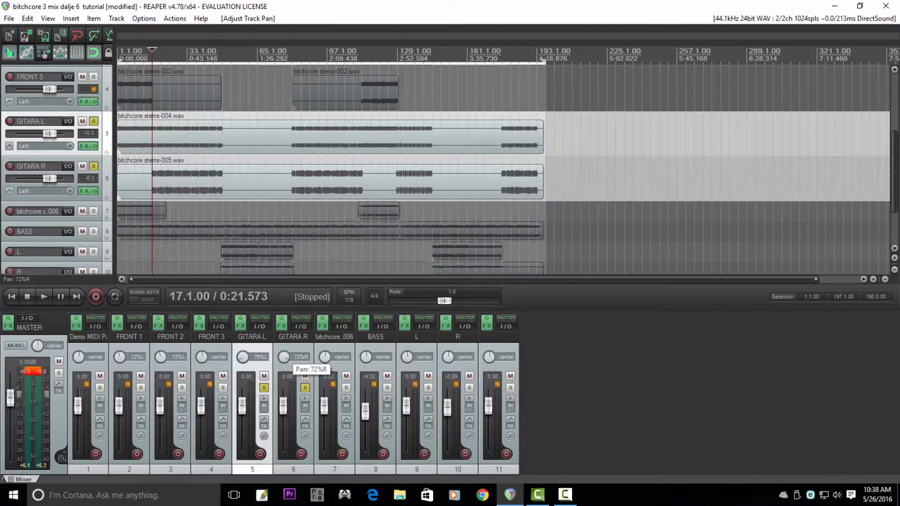
pyautogui.moveTo(284, 357); pyautogui.dragTo(284, 354)
# Step: Play back the panned guitars, solo the drum track with them, and replay the section from bar 17
pyautogui.press('space')
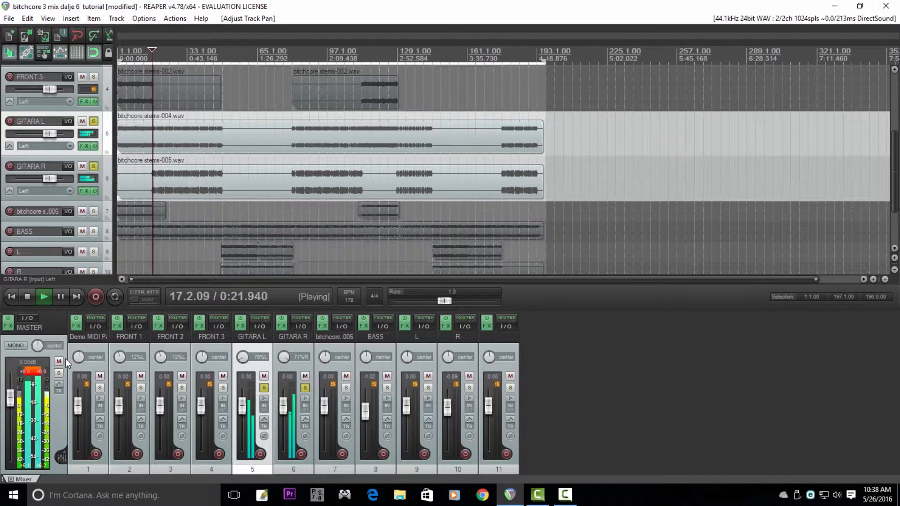
pyautogui.click(98, 387)
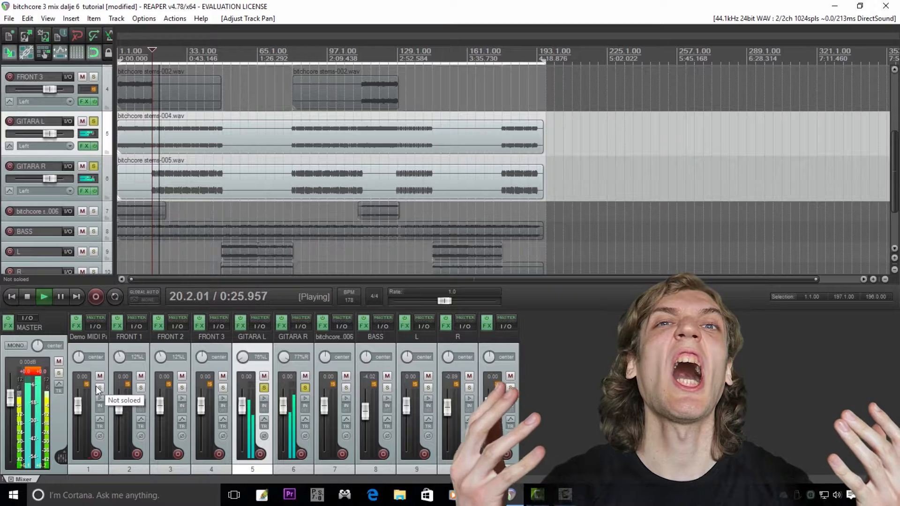
pyautogui.press('space')
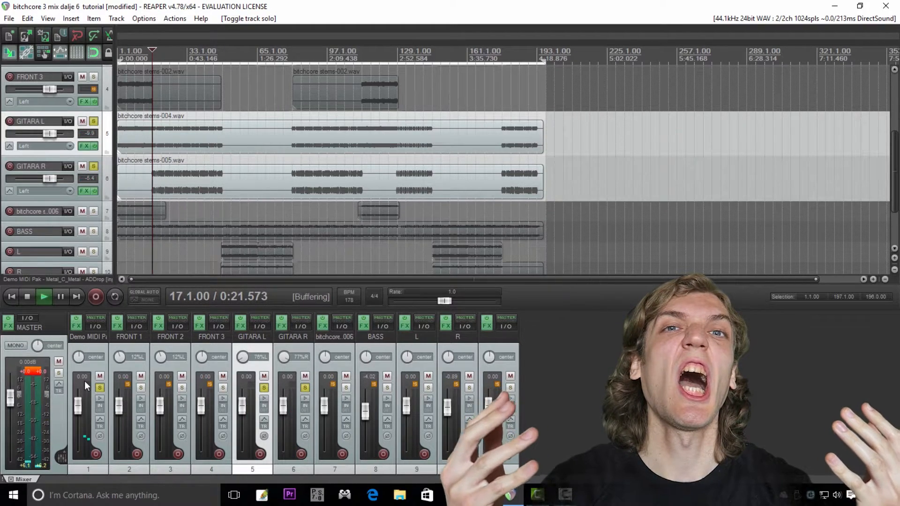
pyautogui.press('space')
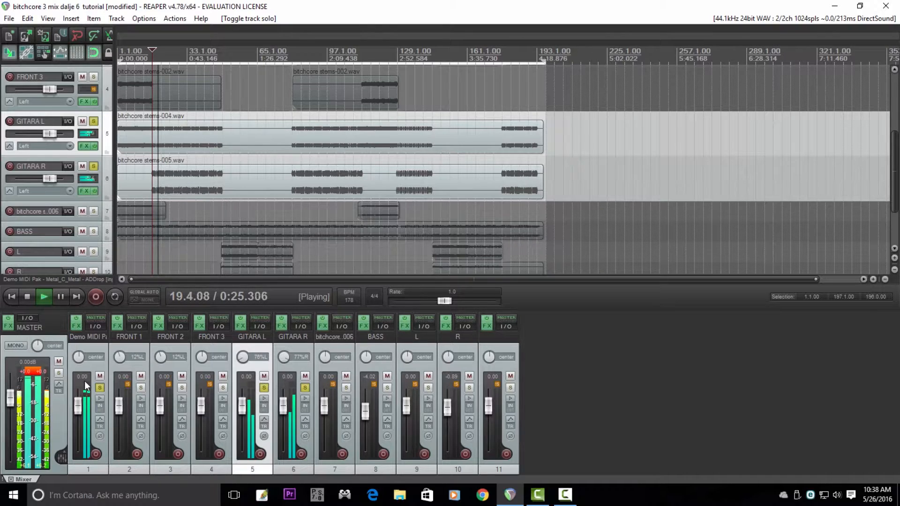
# Step: Stop playback, take the guitars and drums out of solo, and solo track 7, bitchcore stems-006
pyautogui.press('space')
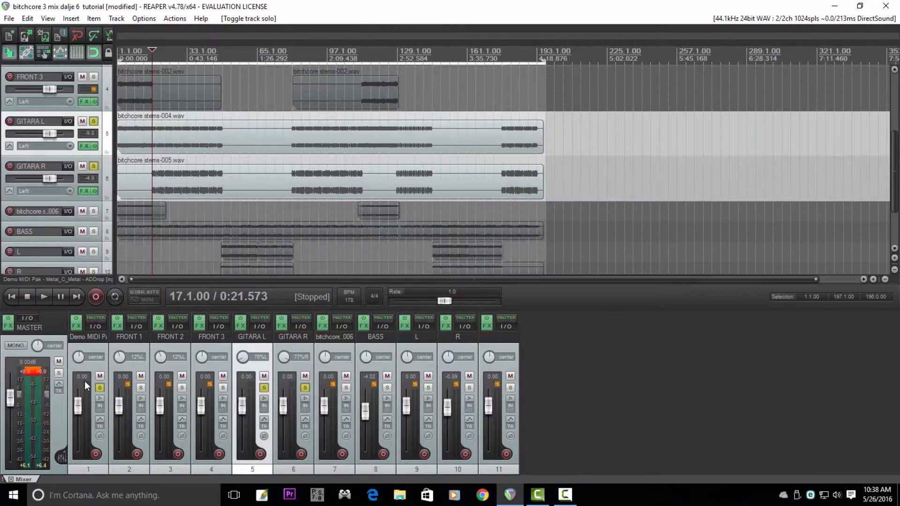
pyautogui.click(263, 388)
pyautogui.click(305, 387)
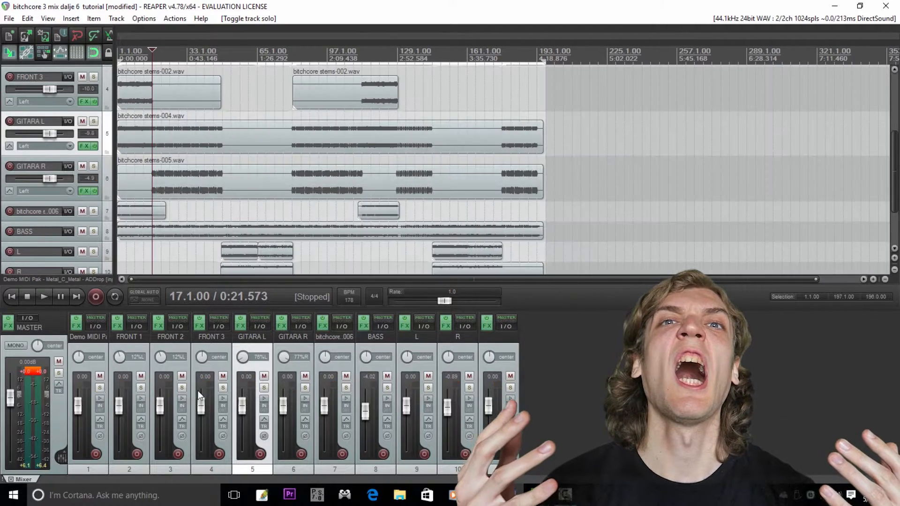
pyautogui.click(338, 394)
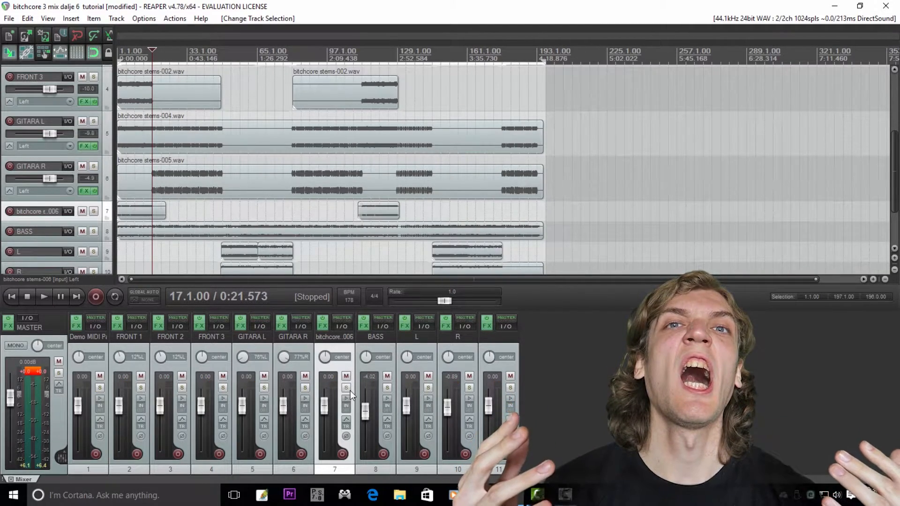
pyautogui.click(346, 388)
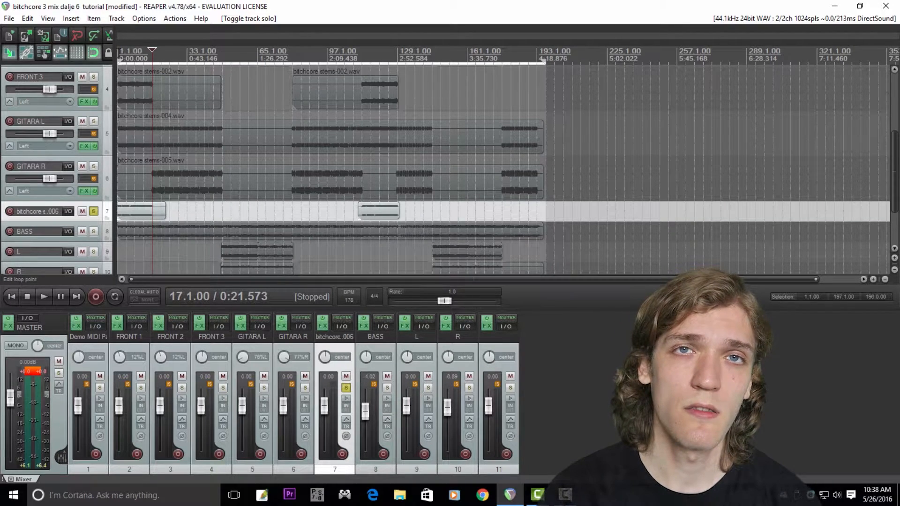
# Step: Open the ReaEQ of track 7 and play the track from the start of the song
pyautogui.click(123, 63)
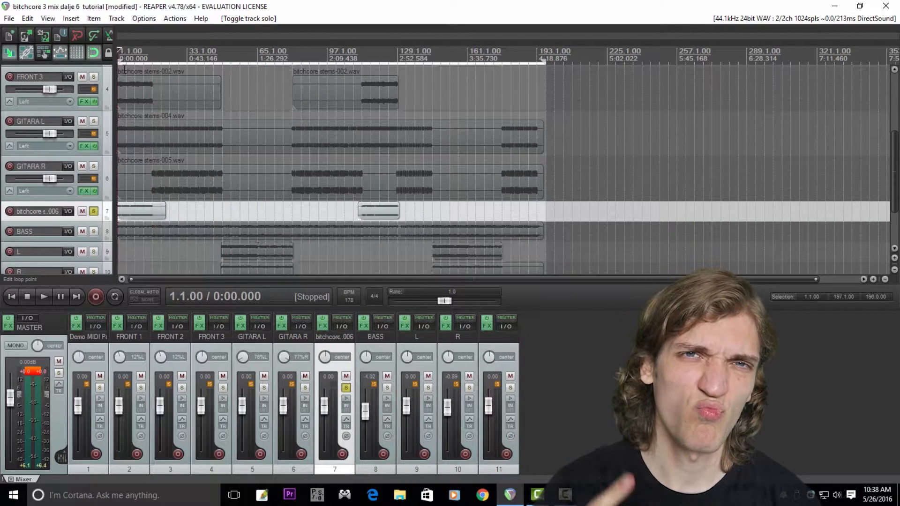
pyautogui.click(323, 326)
pyautogui.press('space')
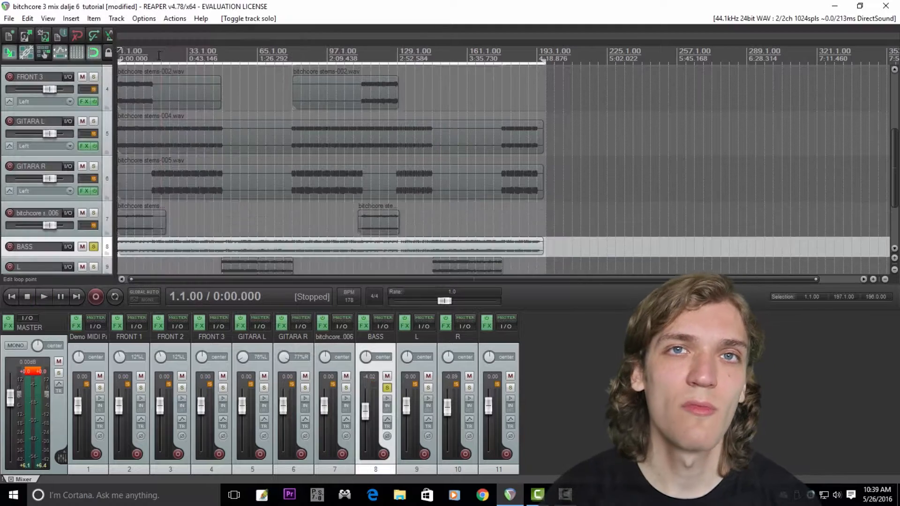
# Step: Solo the BASS track and play it from bar 17, comparing it with its ReaEQ enabled and bypassed
pyautogui.click(159, 56)
pyautogui.press('space')
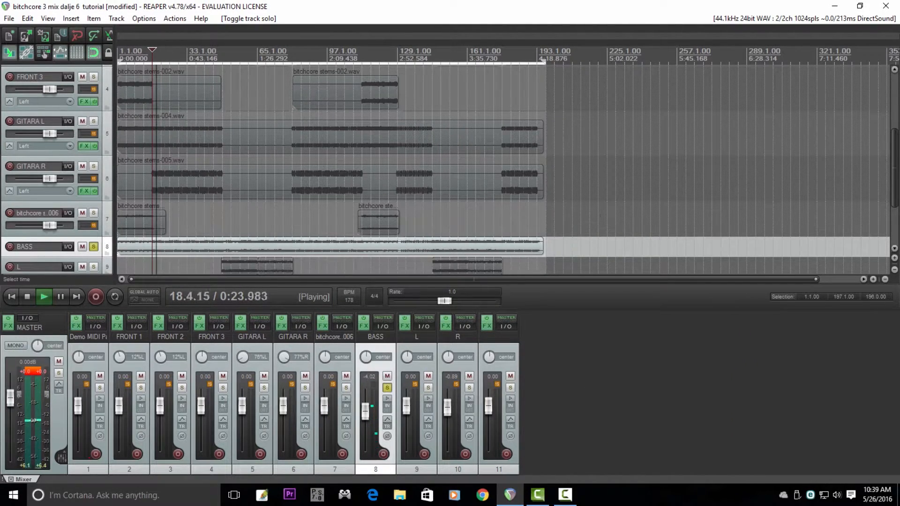
pyautogui.moveTo(895, 153); pyautogui.dragTo(896, 191)
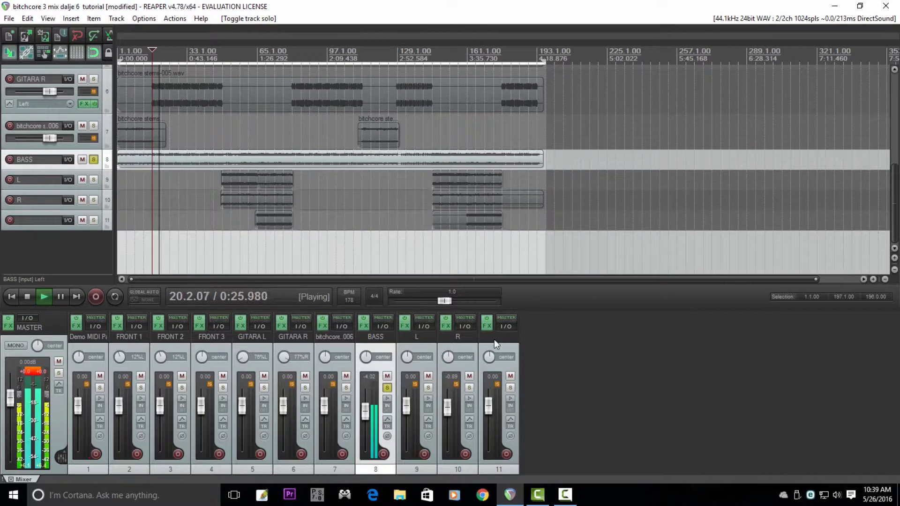
pyautogui.click(364, 326)
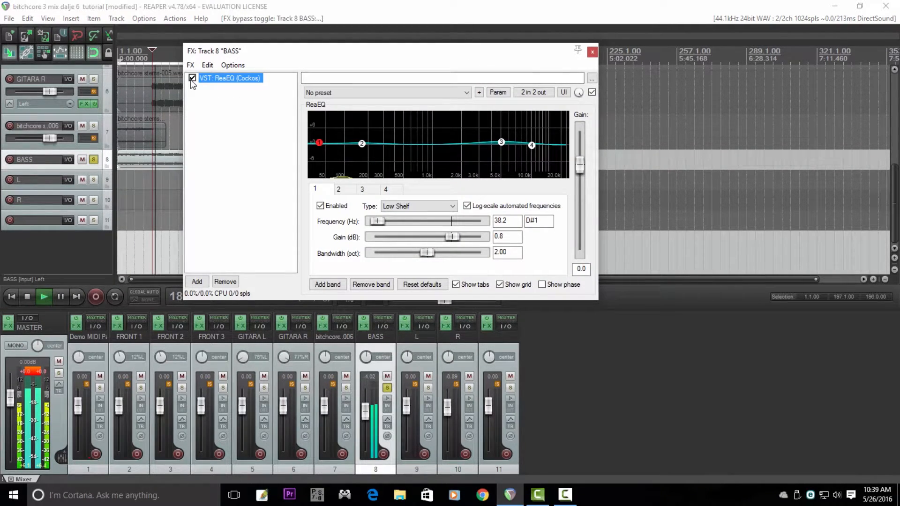
pyautogui.click(192, 78)
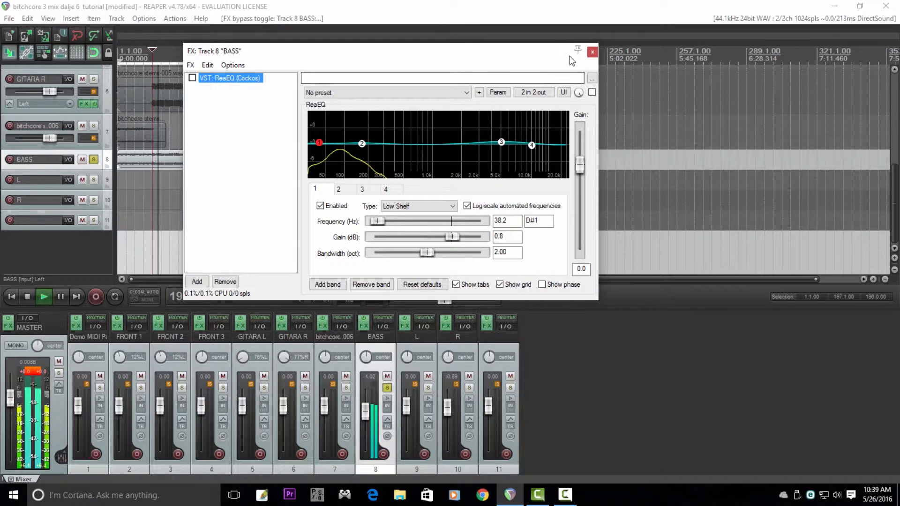
pyautogui.click(593, 52)
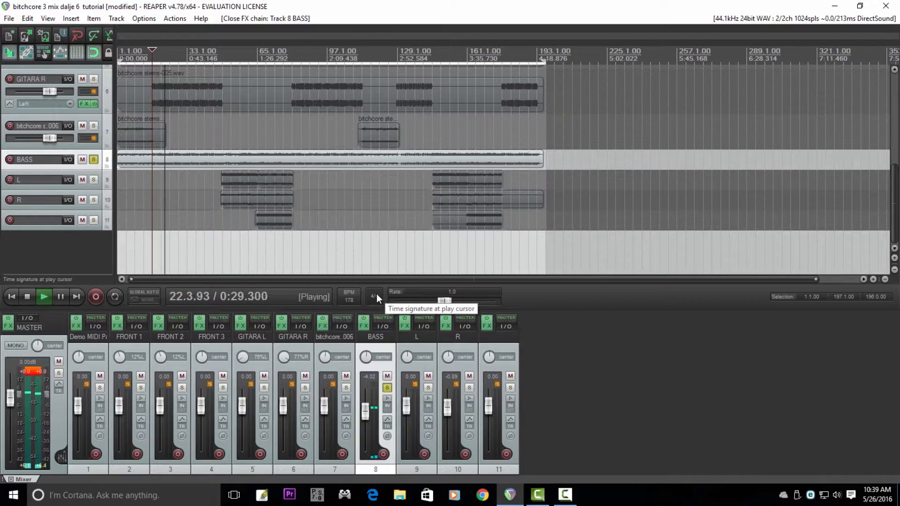
# Step: Solo track L in place of BASS and play it from bar 49
pyautogui.press('space')
pyautogui.click(93, 161)
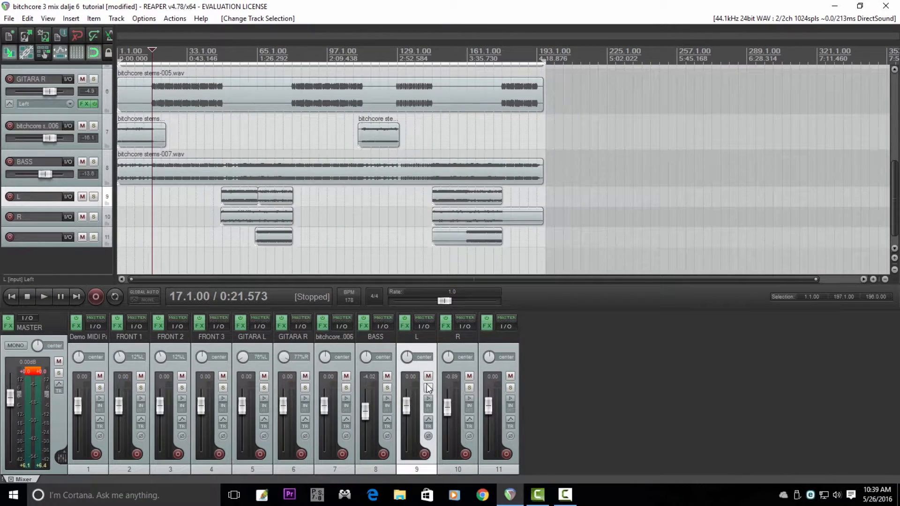
pyautogui.click(428, 388)
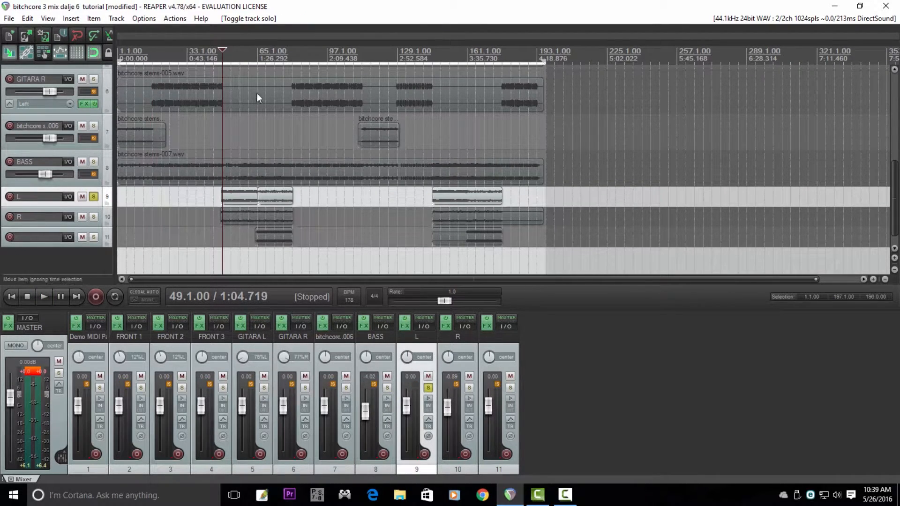
pyautogui.press('space')
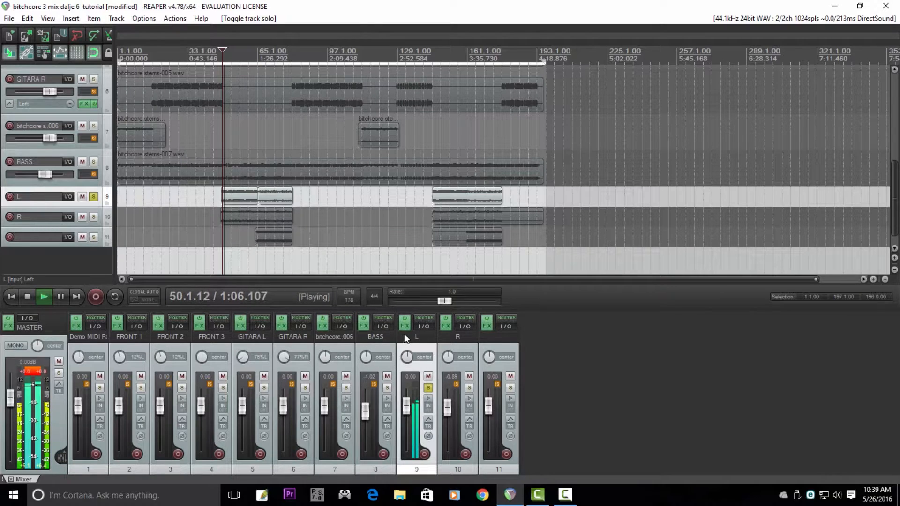
# Step: Compare track L from bar 49 with its ReaEQ bypassed and enabled, leave it enabled, and close the effects
pyautogui.press('space')
pyautogui.click(404, 328)
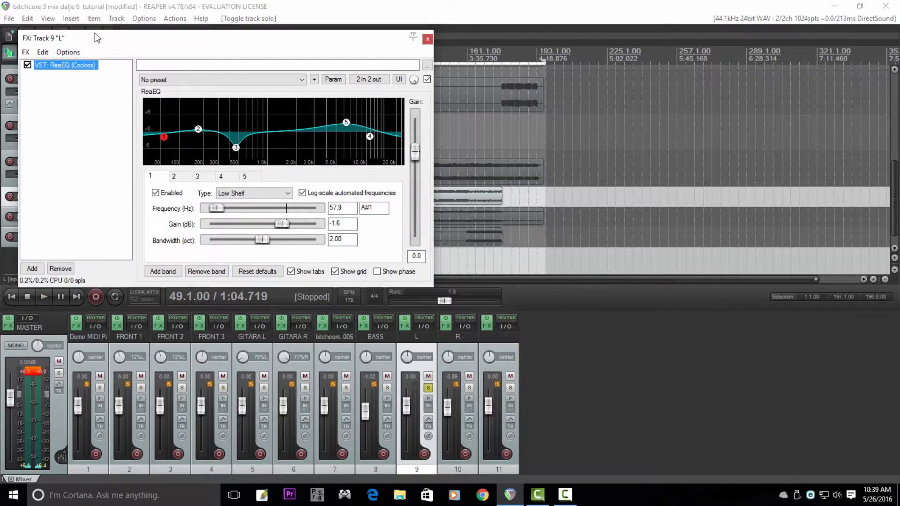
pyautogui.moveTo(97, 38); pyautogui.dragTo(216, 80)
pyautogui.click(146, 108)
pyautogui.press('space')
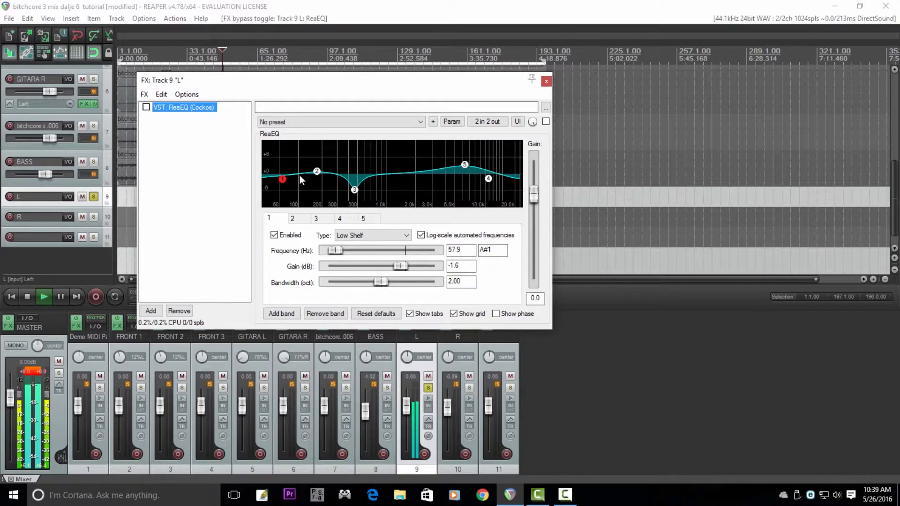
pyautogui.click(146, 108)
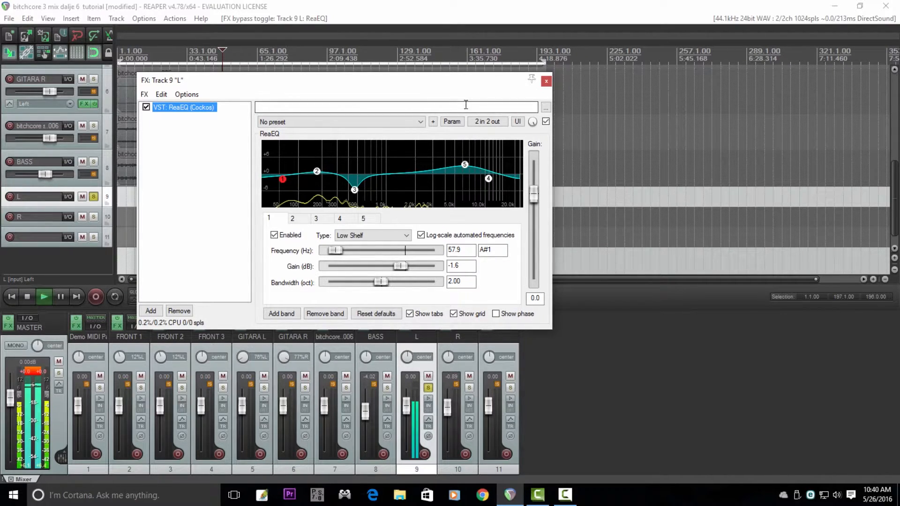
pyautogui.click(145, 108)
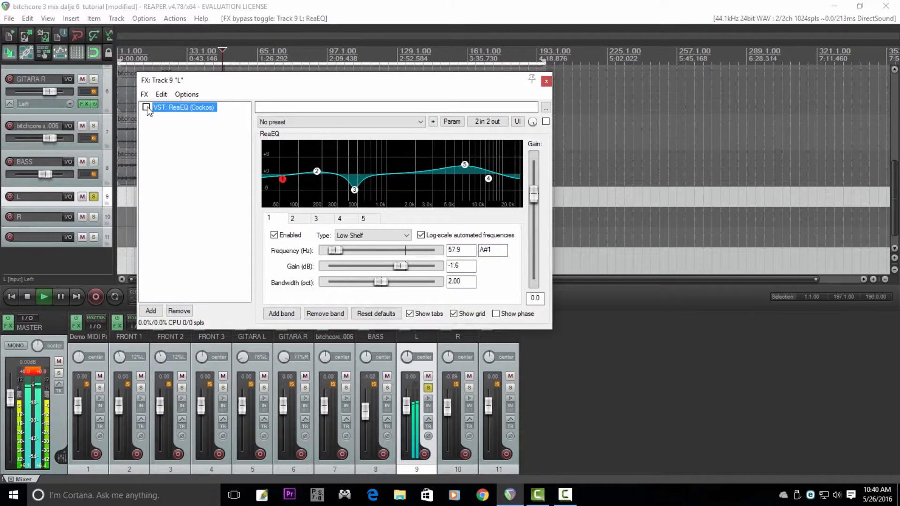
pyautogui.press('space')
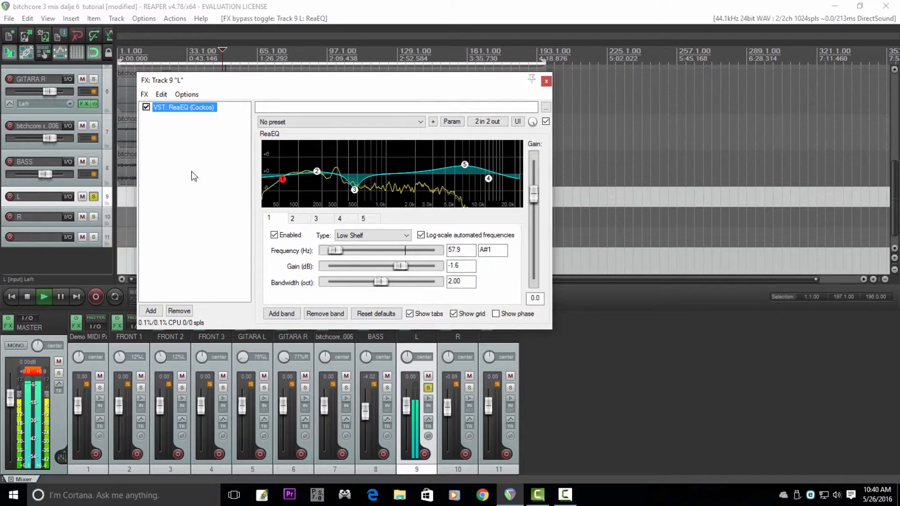
pyautogui.press('space')
pyautogui.click(546, 82)
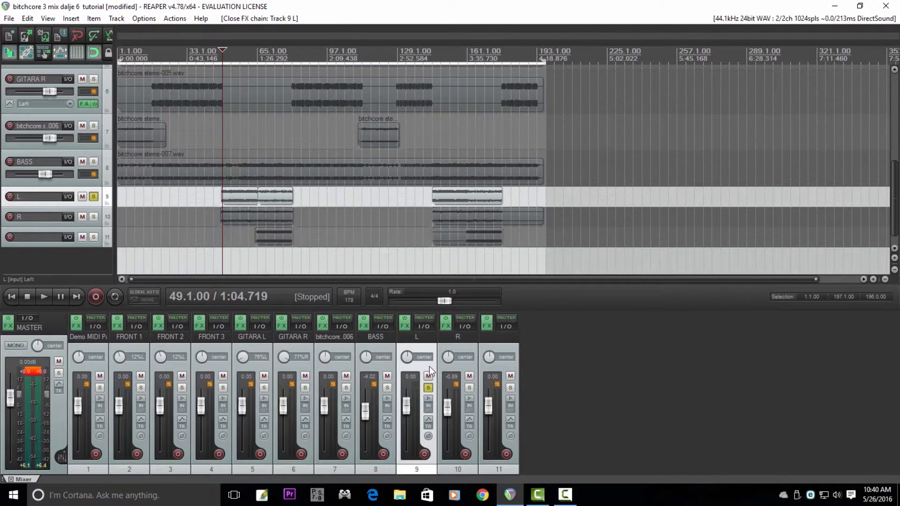
# Step: Solo track R in place of L and play it from bar 49 with its ReaEQ bypassed
pyautogui.click(463, 348)
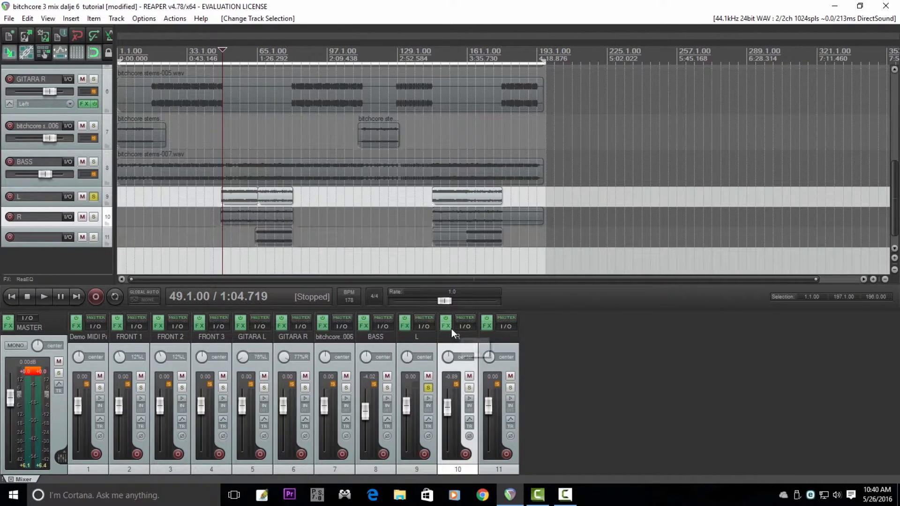
pyautogui.click(469, 387)
pyautogui.click(428, 388)
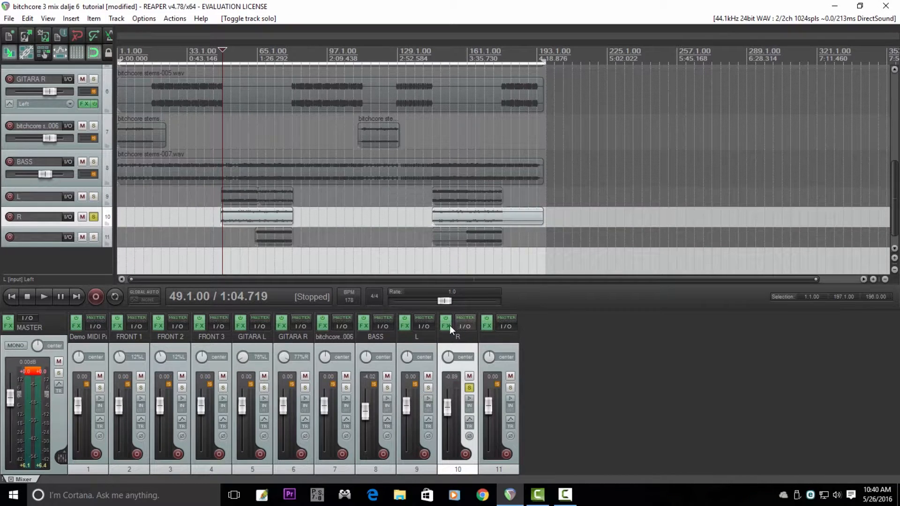
pyautogui.click(446, 326)
pyautogui.click(27, 65)
pyautogui.press('space')
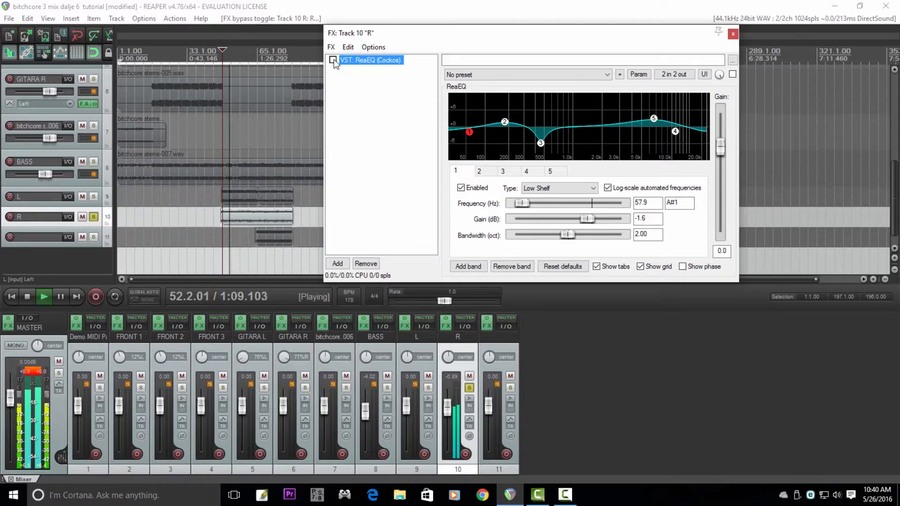
# Step: Re-enable ReaEQ on track R and pan track L to about 74% left and R to about 78% right
pyautogui.click(333, 60)
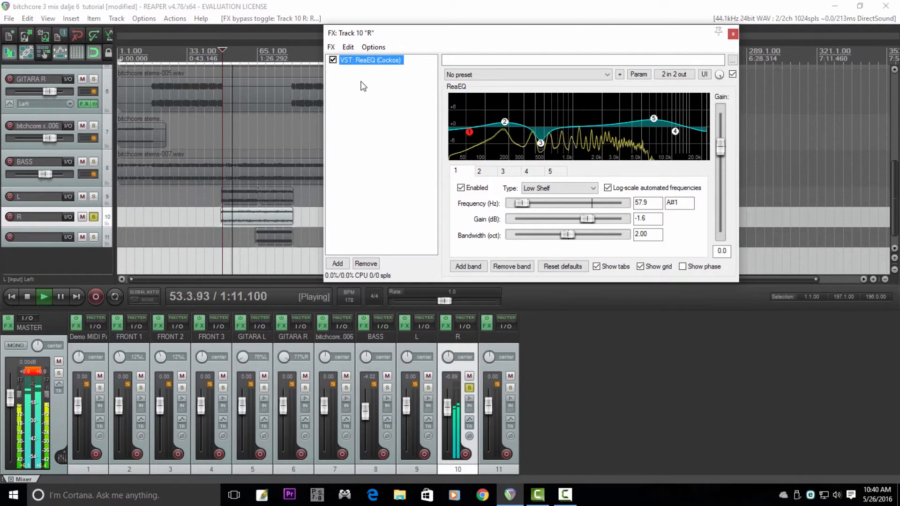
pyautogui.moveTo(407, 357); pyautogui.dragTo(409, 360)
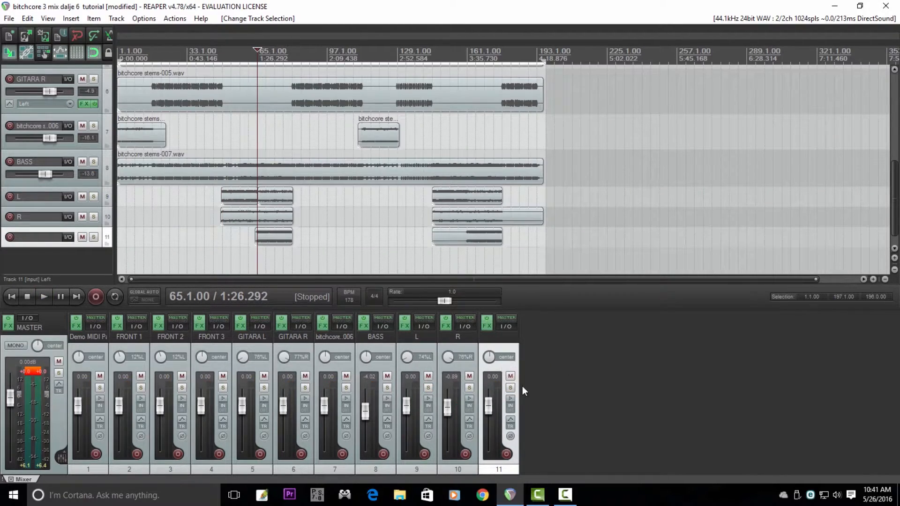
# Step: Solo track 11 and play it from bar 65, comparing it with its ReaEQ bypassed and enabled and inspecting the EQ bands
pyautogui.click(510, 388)
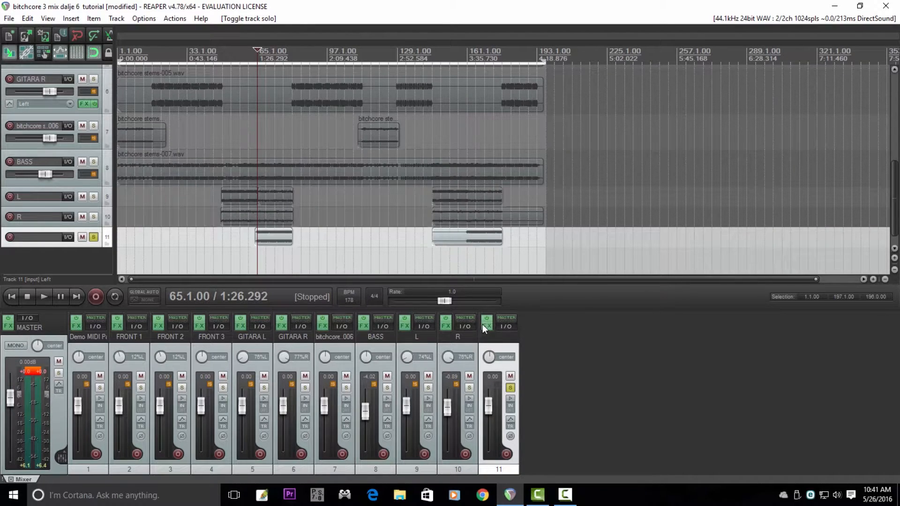
pyautogui.click(487, 326)
pyautogui.press('space')
pyautogui.moveTo(267, 208); pyautogui.dragTo(400, 139)
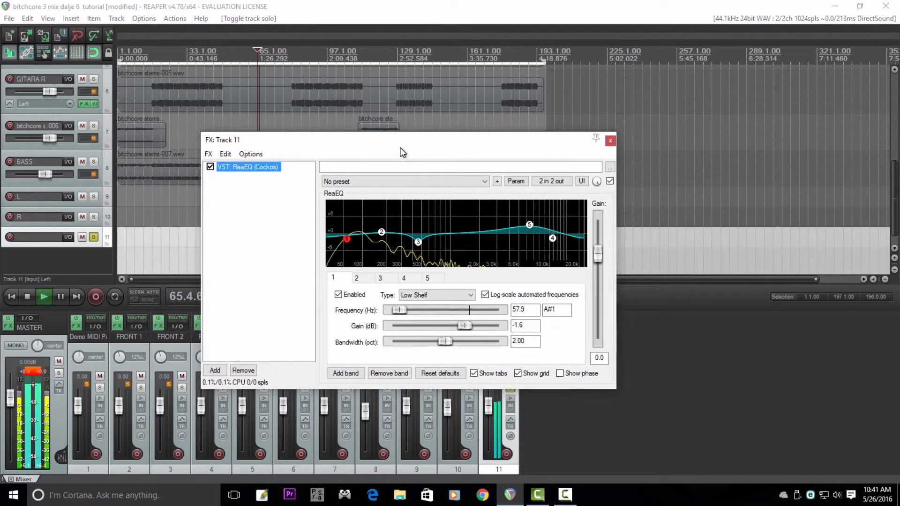
pyautogui.click(211, 167)
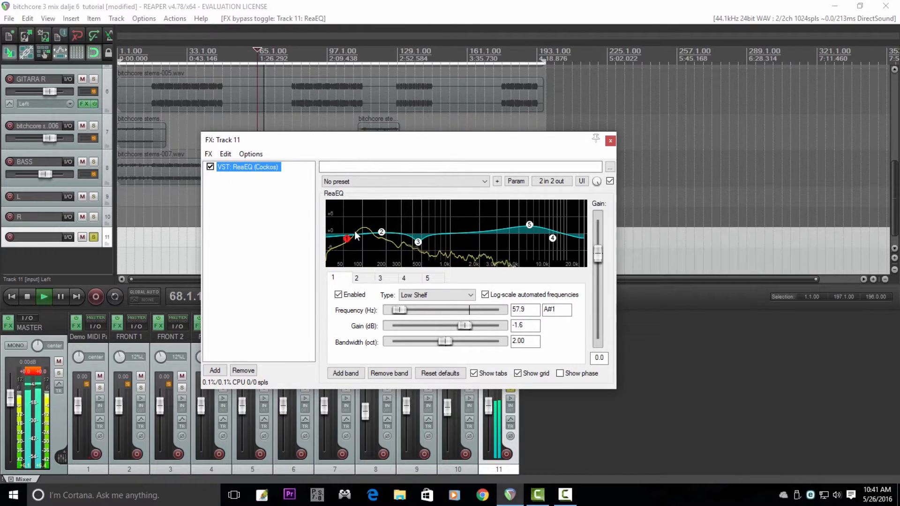
pyautogui.press('space')
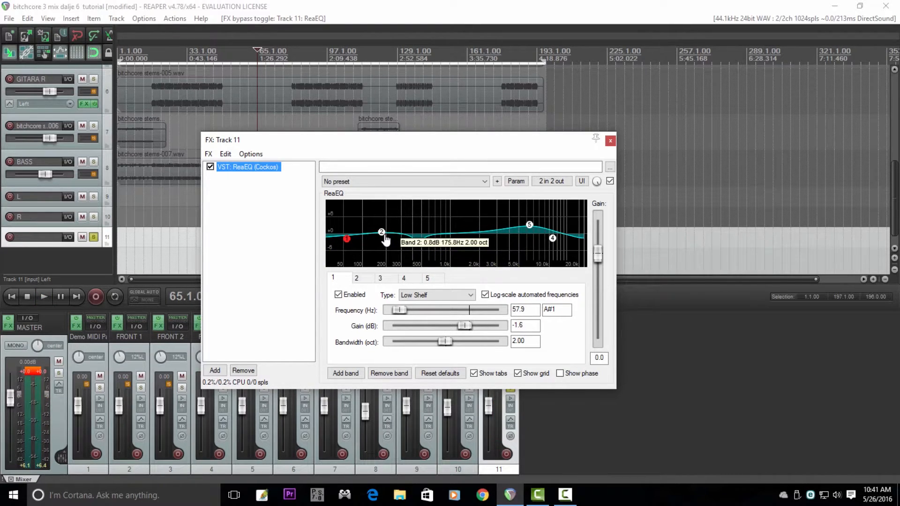
pyautogui.moveTo(385, 239); pyautogui.dragTo(419, 240)
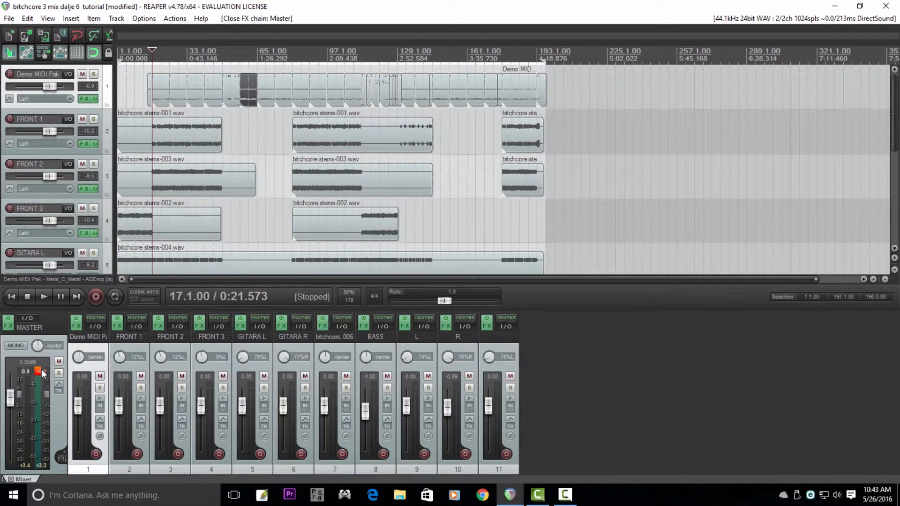
# Step: Enable RCompressor Stereo on the master track and keep its ratio at 7.99
pyautogui.click(10, 328)
pyautogui.click(263, 178)
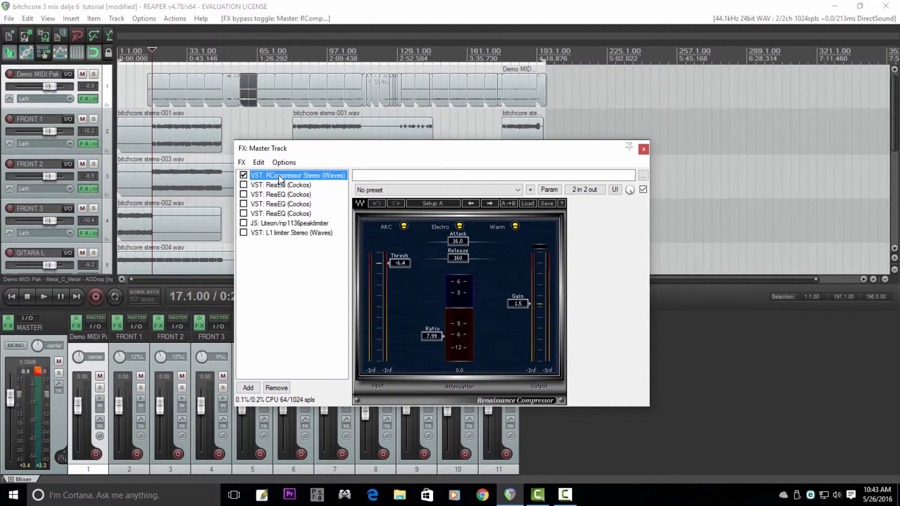
pyautogui.click(441, 340)
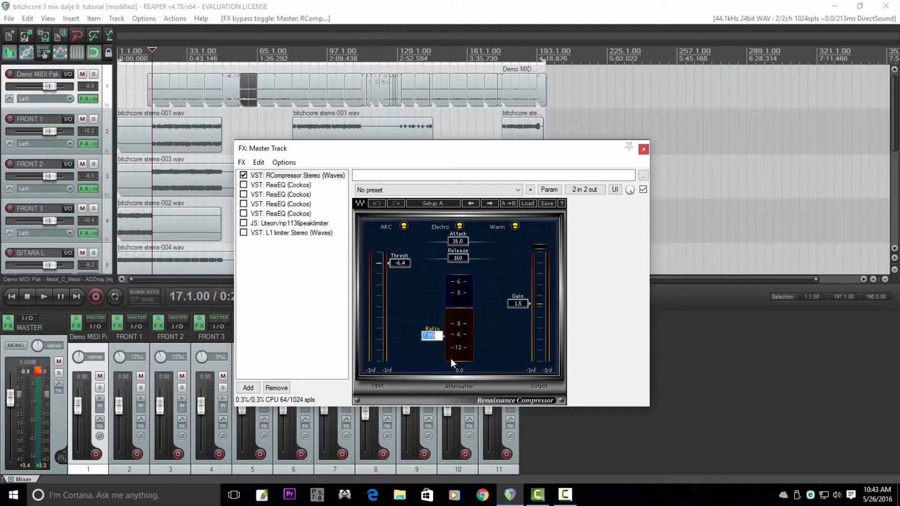
pyautogui.press('Return')
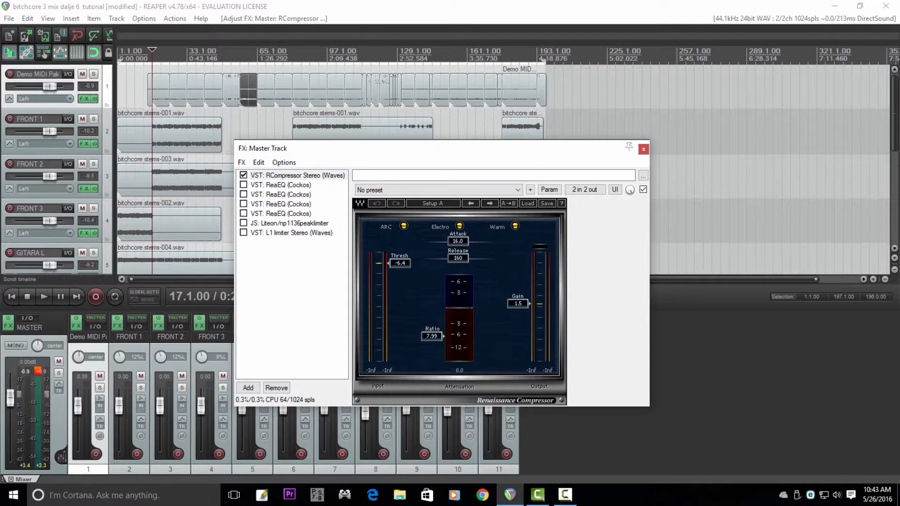
# Step: Play the full mix from bar 17 through the master RCompressor and bypass it for comparison
pyautogui.click(436, 23)
pyautogui.press('space')
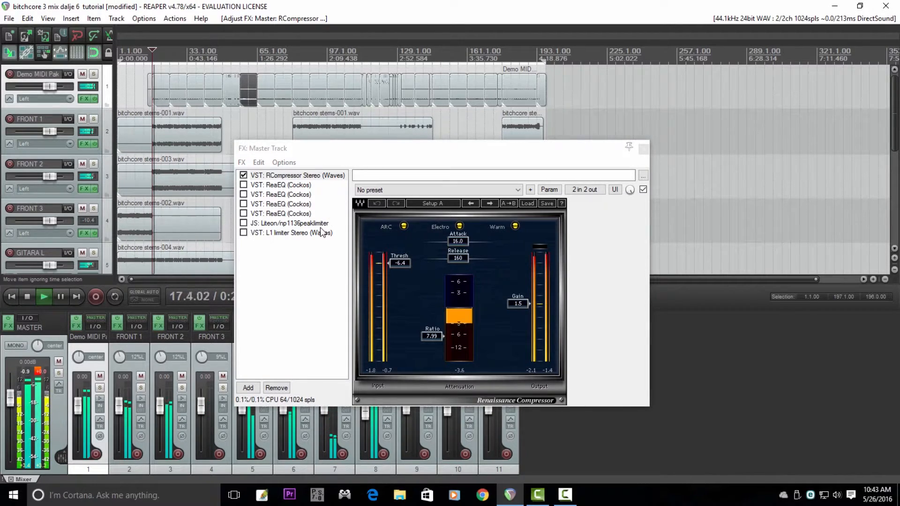
pyautogui.click(244, 176)
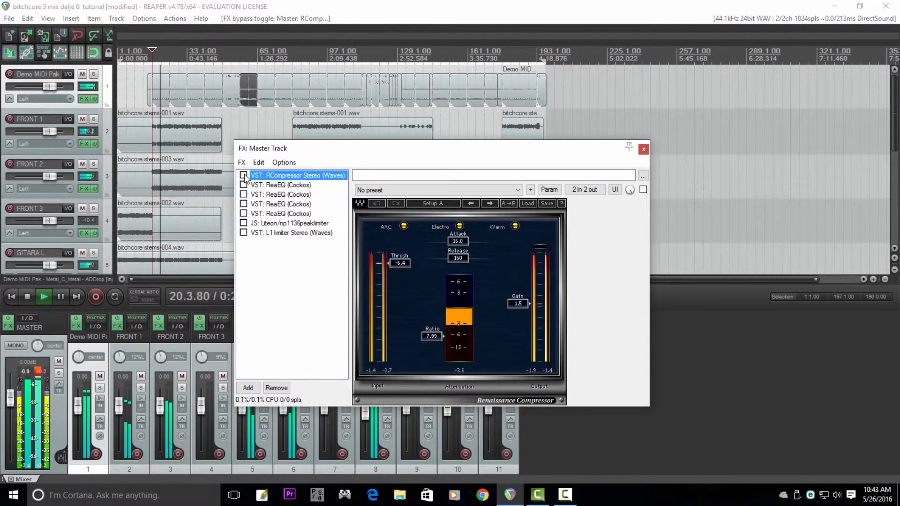
# Step: Compare the playing mix with the master's RCompressor Stereo bypassed and enabled, leaving the compressor enabled
pyautogui.click(243, 175)
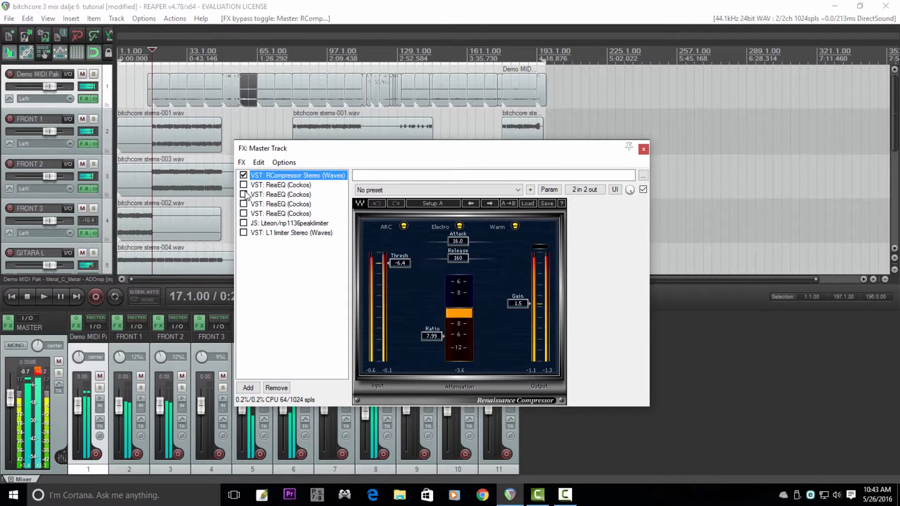
pyautogui.click(243, 175)
pyautogui.click(243, 176)
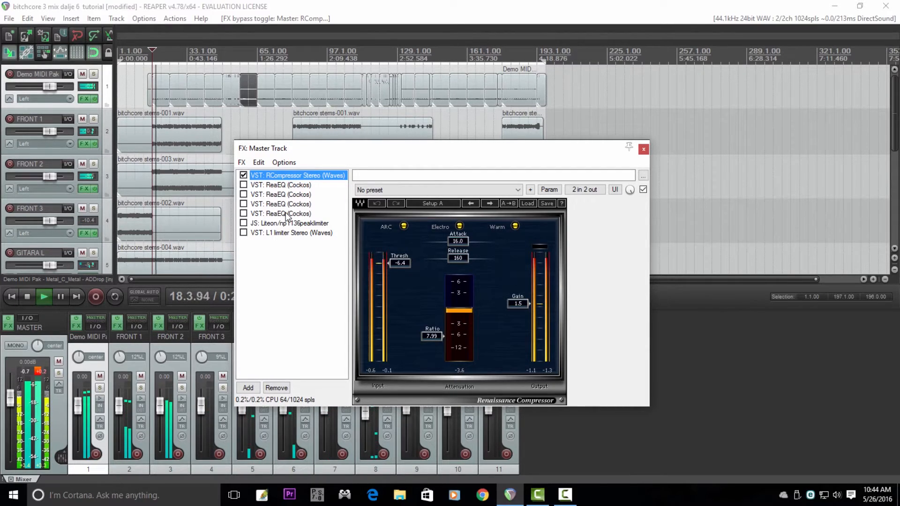
pyautogui.press('space')
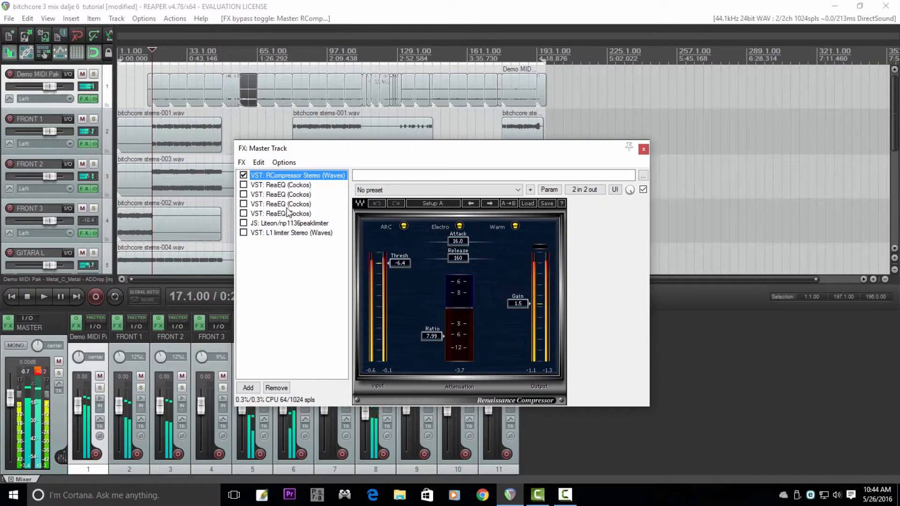
# Step: Inspect the bands of the first ReaEQ on the master track and enable it, comparing the playing mix with and without it
pyautogui.click(281, 184)
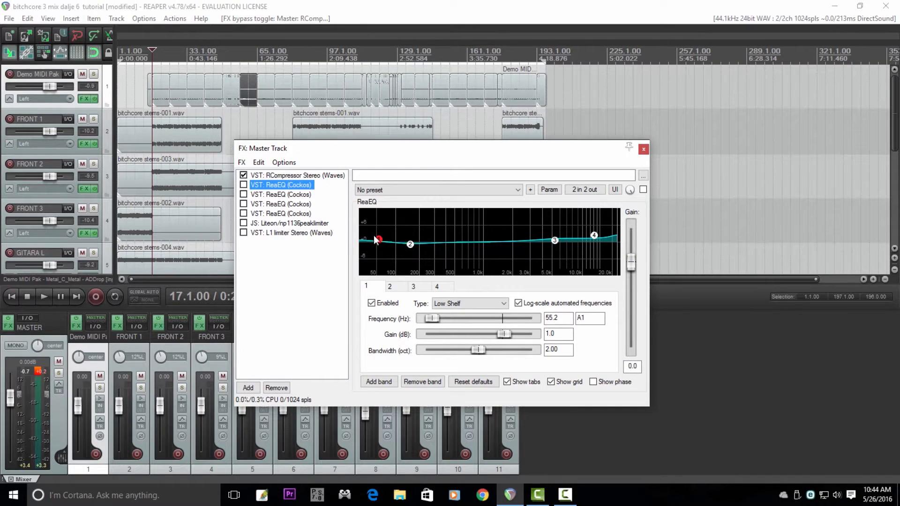
pyautogui.moveTo(379, 243)
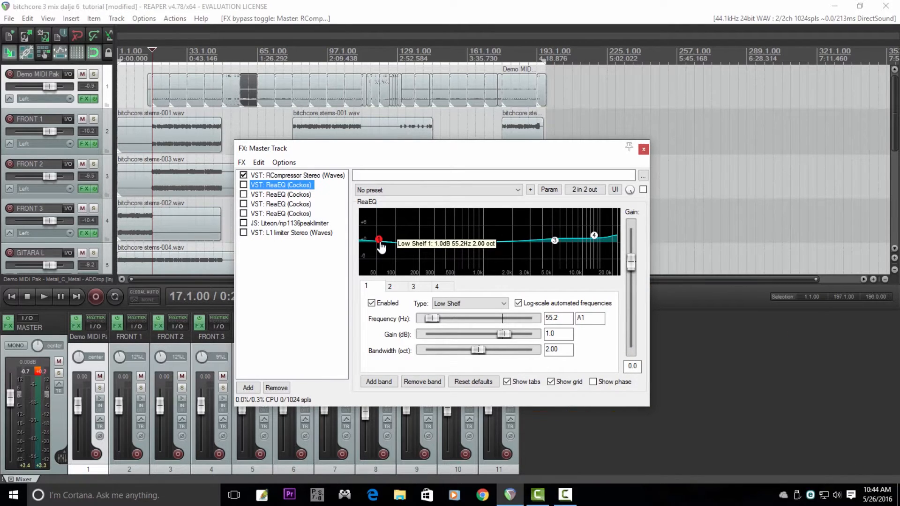
pyautogui.moveTo(556, 242)
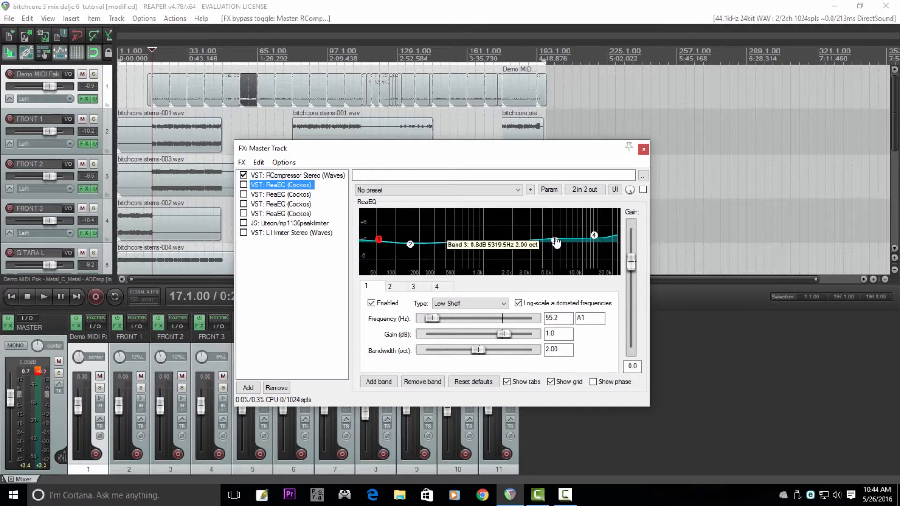
pyautogui.press('space')
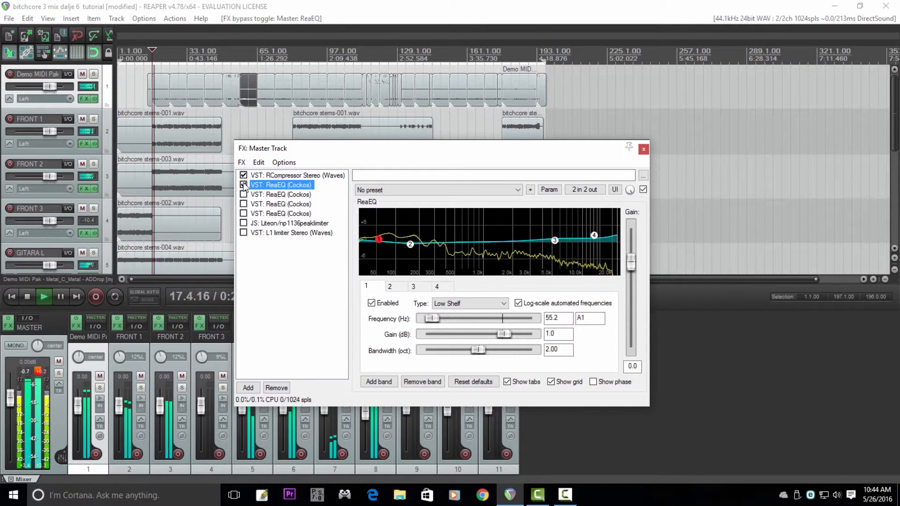
pyautogui.click(244, 185)
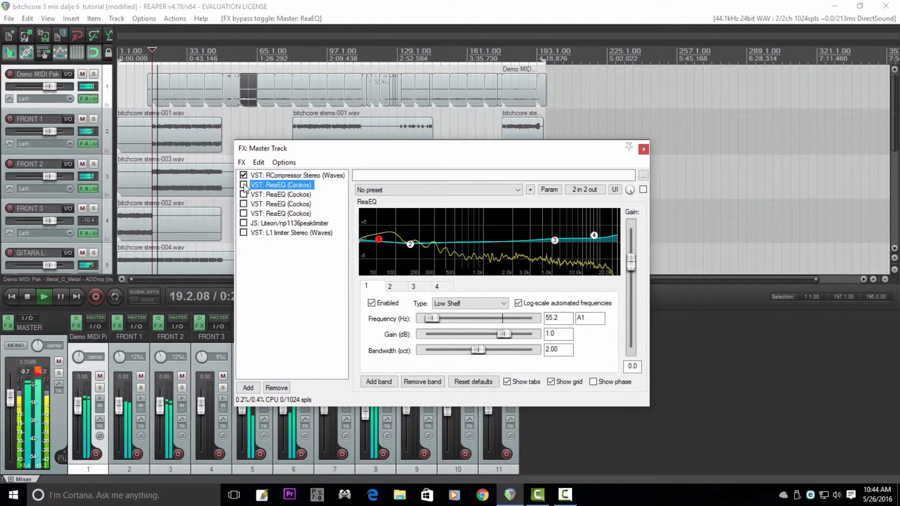
pyautogui.click(243, 185)
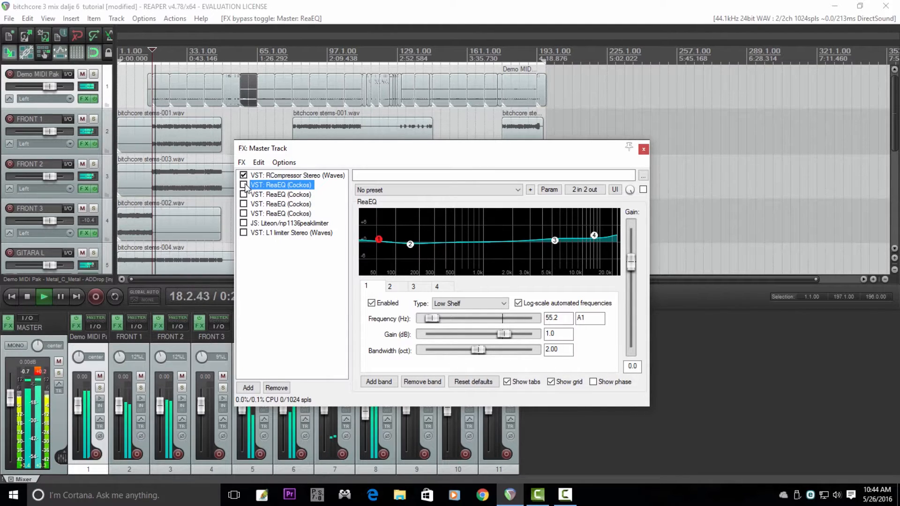
pyautogui.click(244, 185)
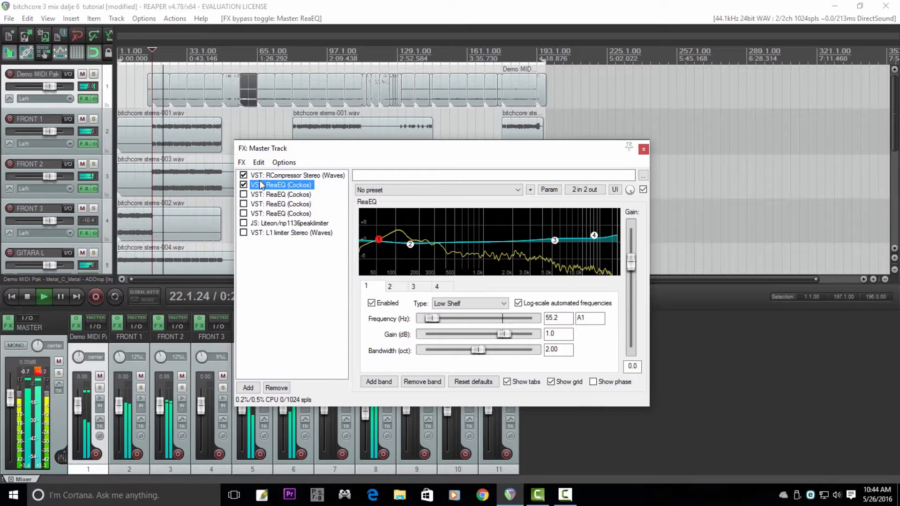
pyautogui.press('space')
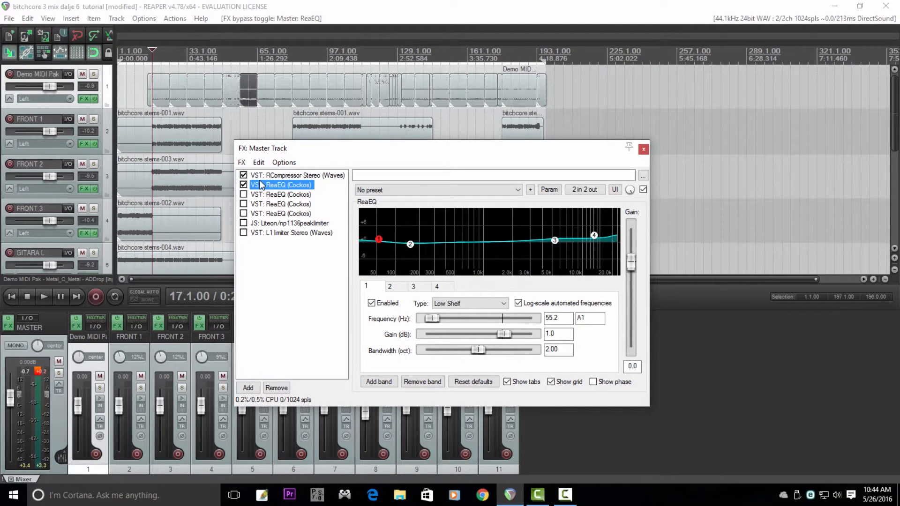
pyautogui.press('space')
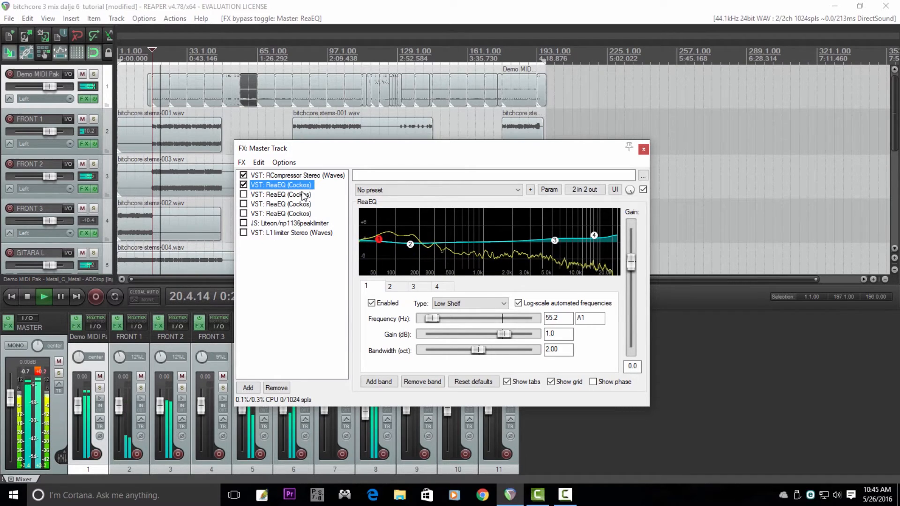
pyautogui.press('space')
# Step: Inspect the bands of the second ReaEQ on the master track and enable it while the mix plays
pyautogui.click(274, 195)
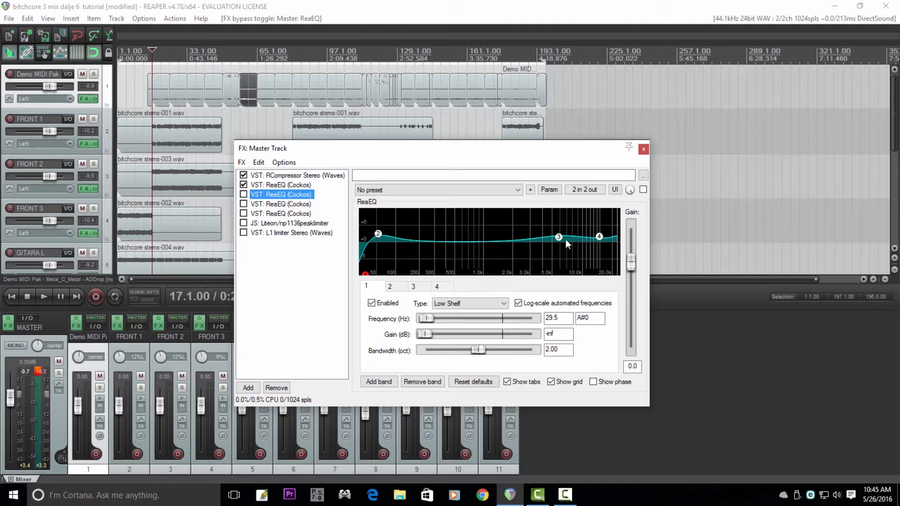
pyautogui.moveTo(560, 239)
pyautogui.moveTo(602, 238)
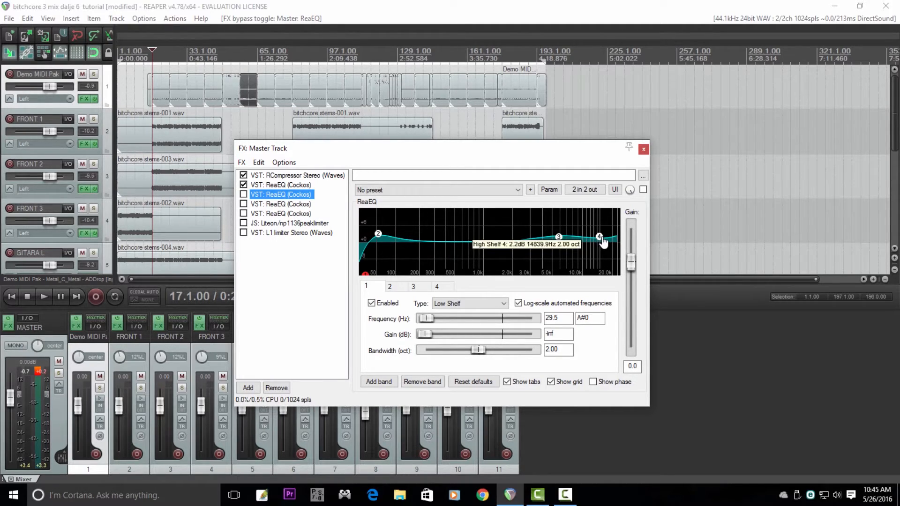
pyautogui.press('space')
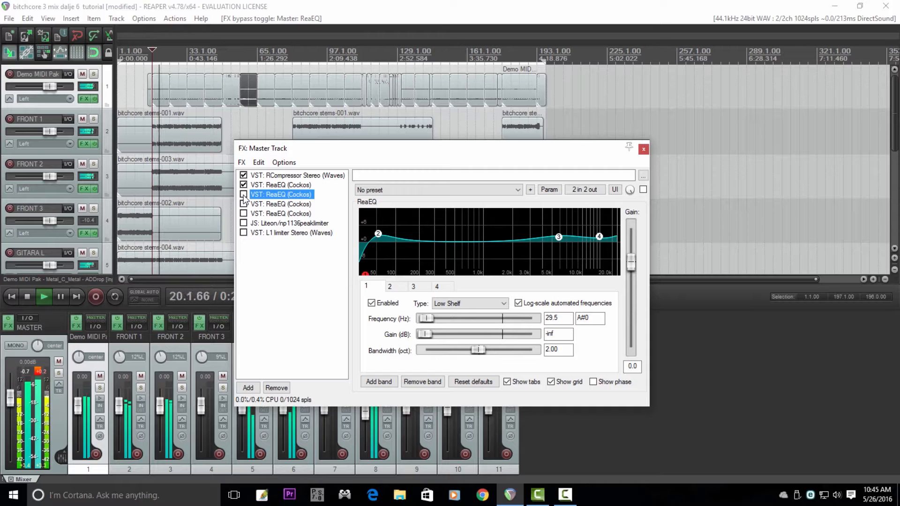
pyautogui.click(244, 195)
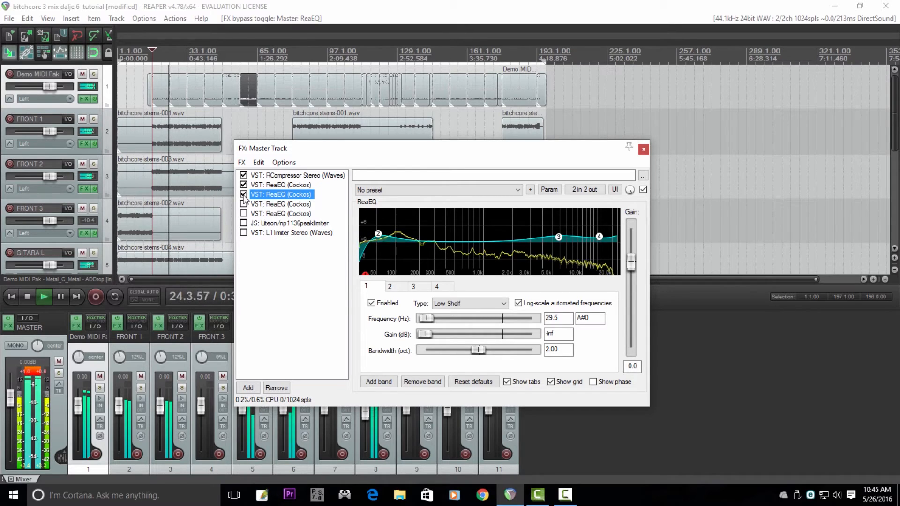
pyautogui.moveTo(381, 238)
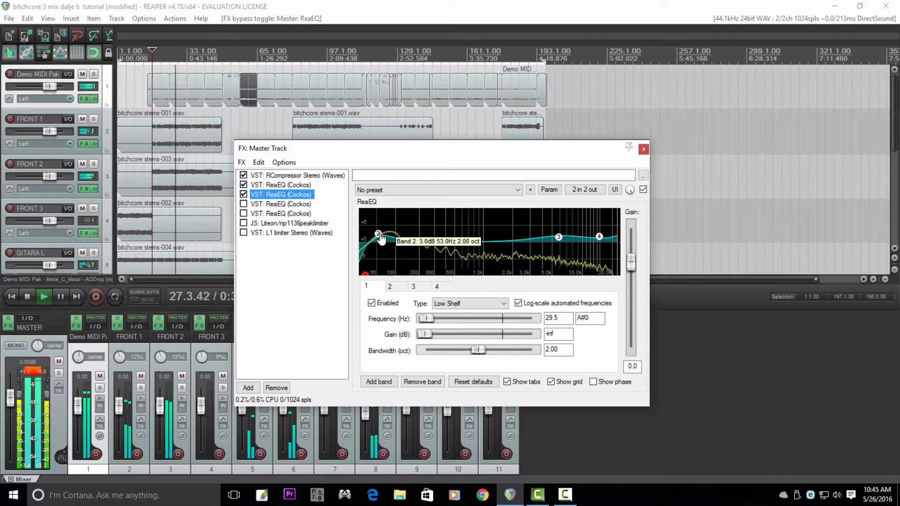
pyautogui.press('space')
# Step: Enable the third and fourth ReaEQ on the master track, checking the fourth's bands and playing the mix from bar 17
pyautogui.click(281, 204)
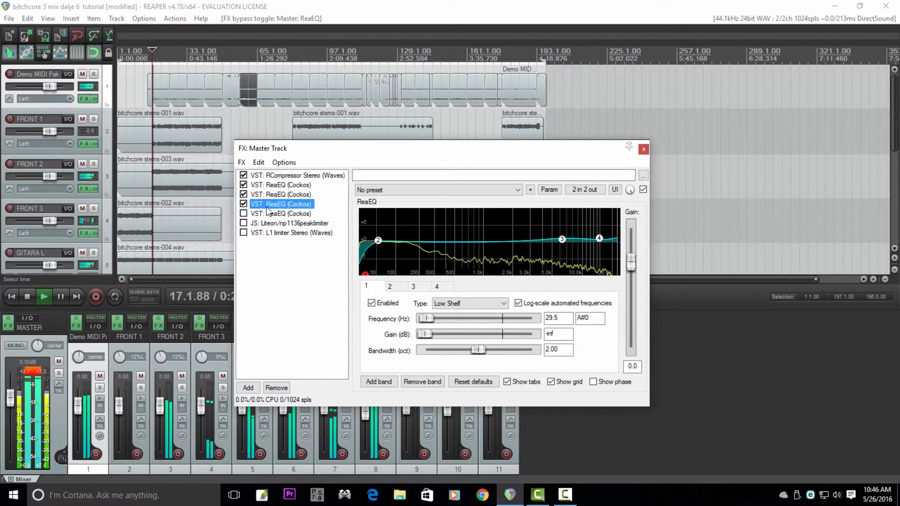
pyautogui.click(304, 214)
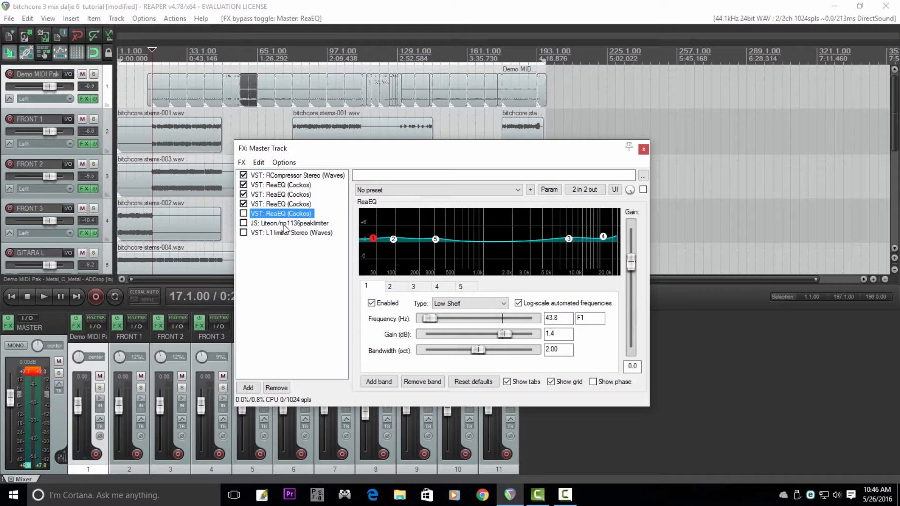
pyautogui.moveTo(377, 241)
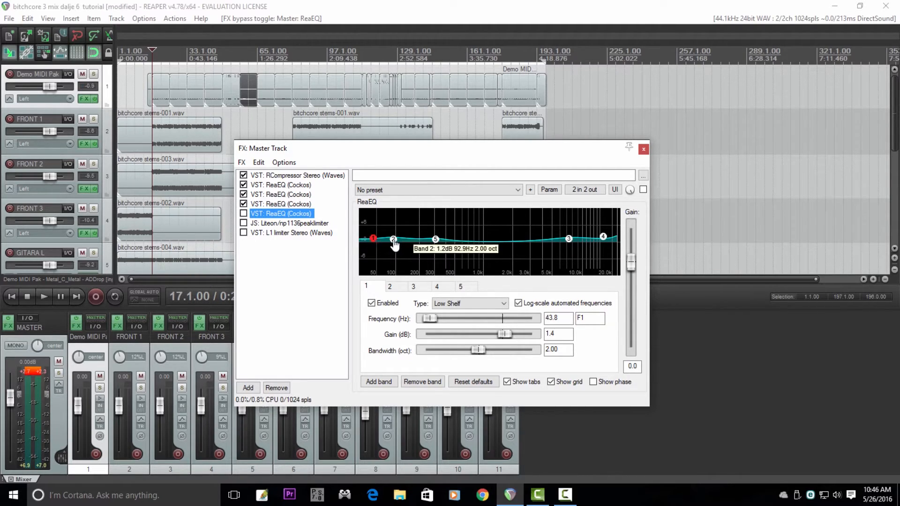
pyautogui.moveTo(435, 243)
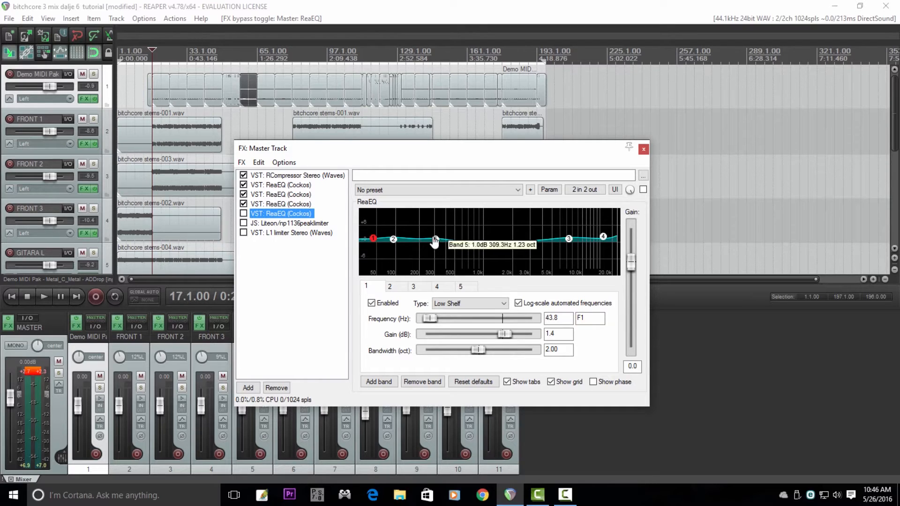
pyautogui.moveTo(572, 241)
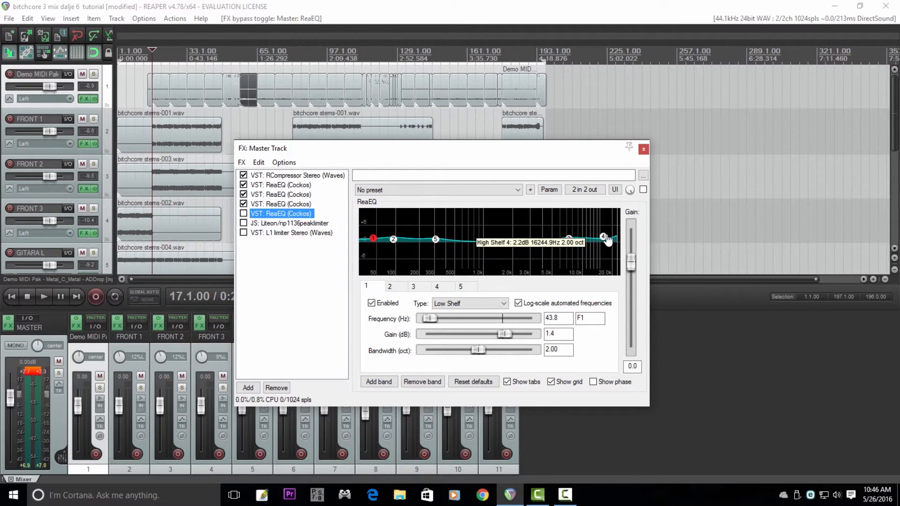
pyautogui.press('space')
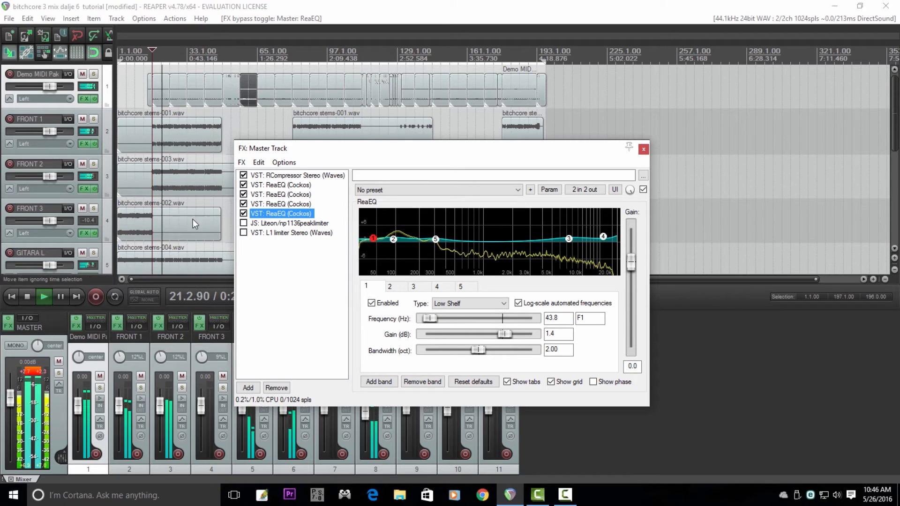
pyautogui.press('space')
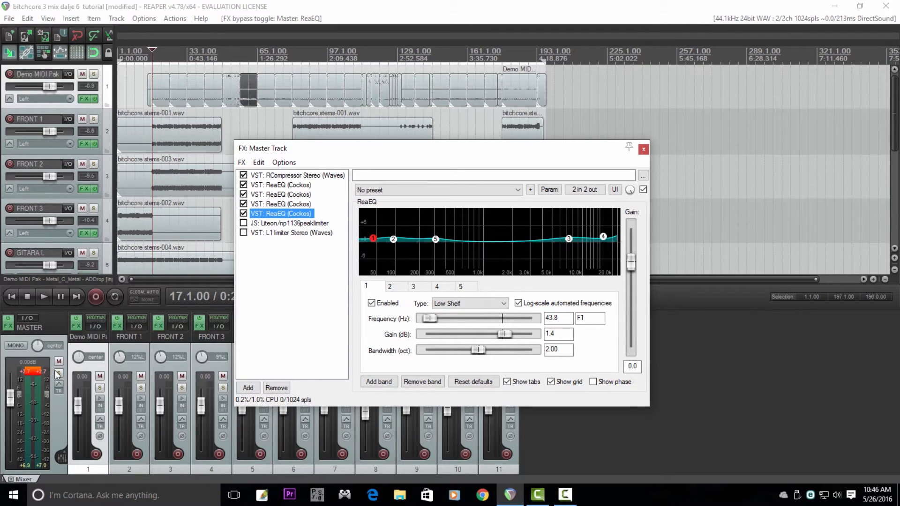
# Step: Enable Liteon/np1136peaklimiter on the master track, play the mix through it and reset the master peak meter
pyautogui.click(242, 226)
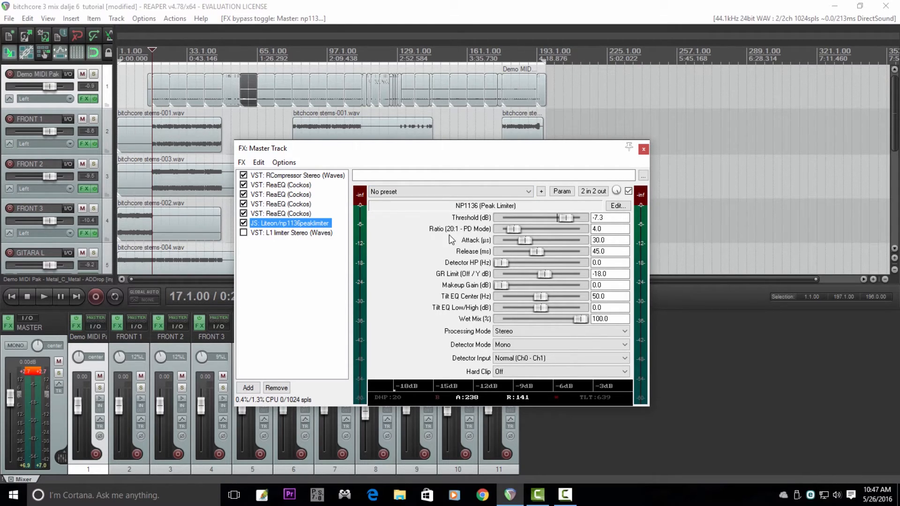
pyautogui.press('space')
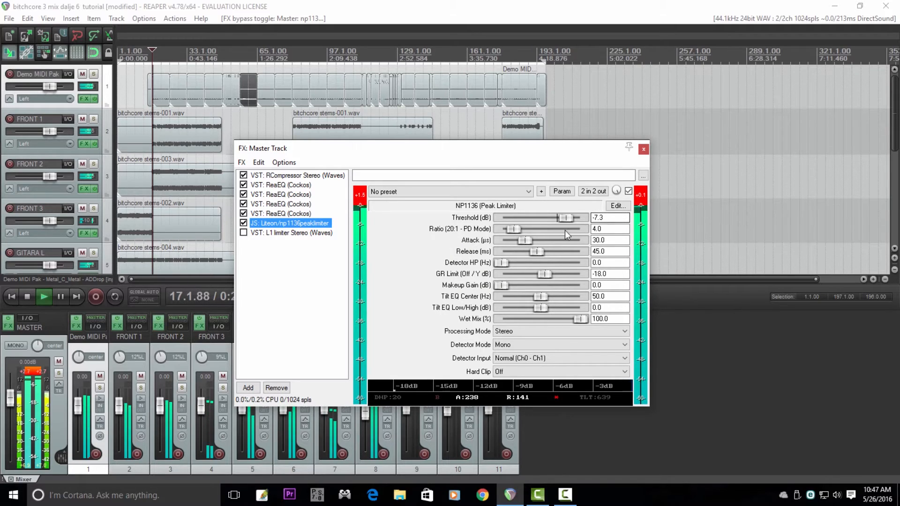
pyautogui.click(35, 385)
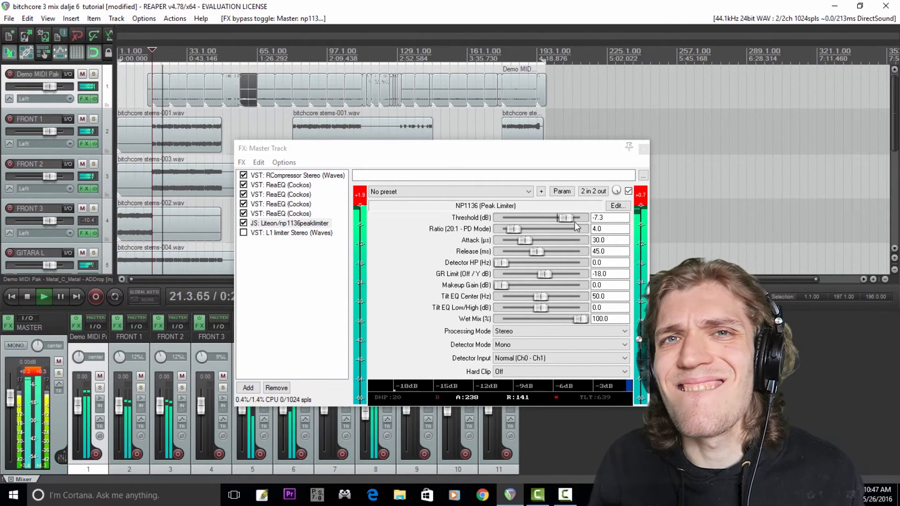
# Step: Enable L1 limiter Stereo on the master track and play the mix from bar 17, resetting the master peak meter
pyautogui.click(243, 233)
pyautogui.press('space')
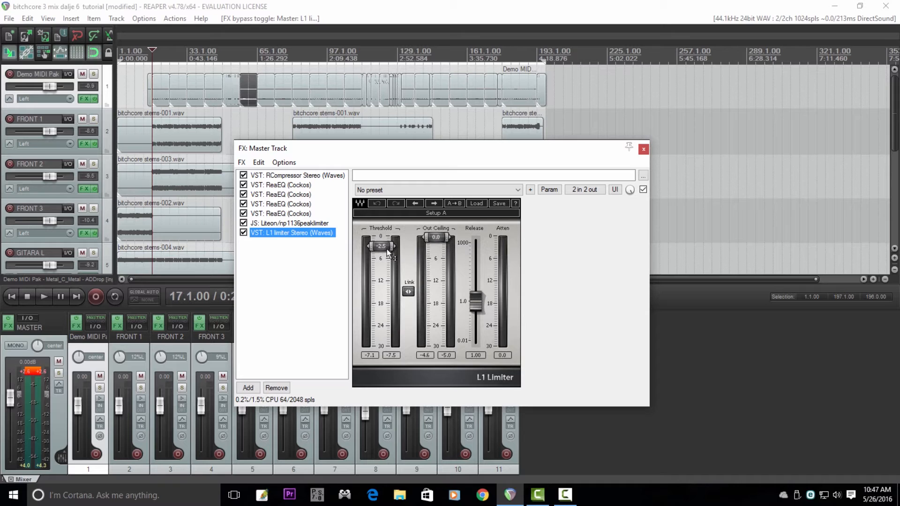
pyautogui.press('space')
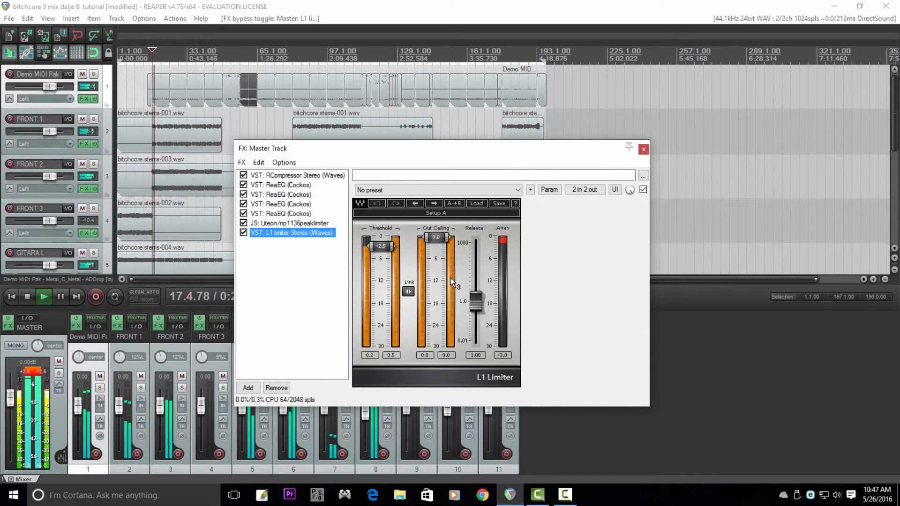
pyautogui.click(33, 373)
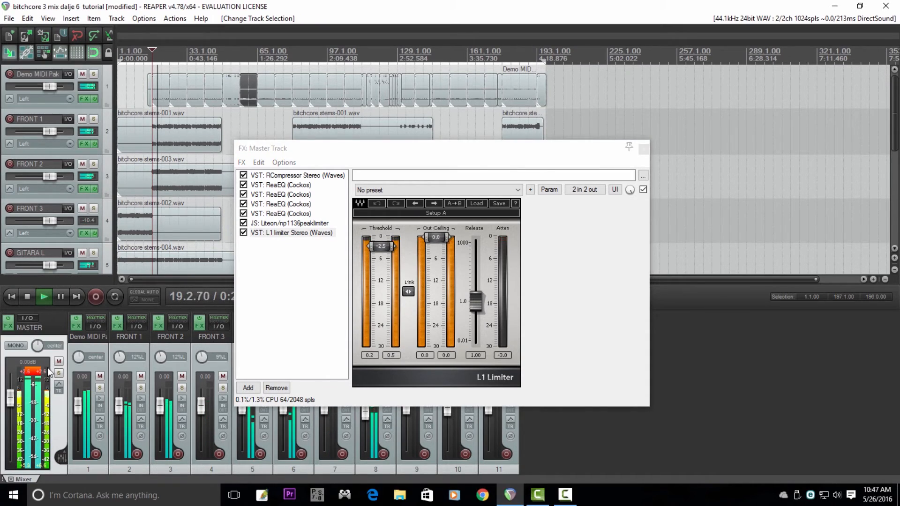
pyautogui.click(402, 146)
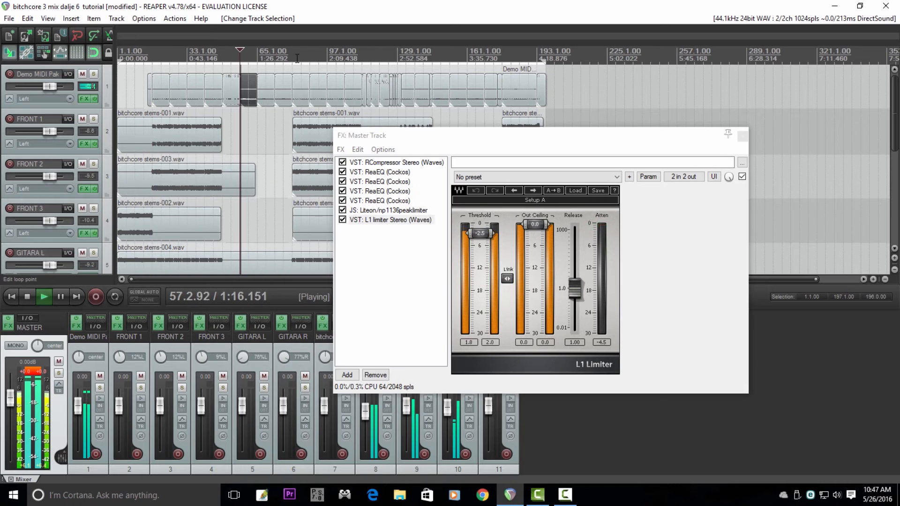
pyautogui.press('space')
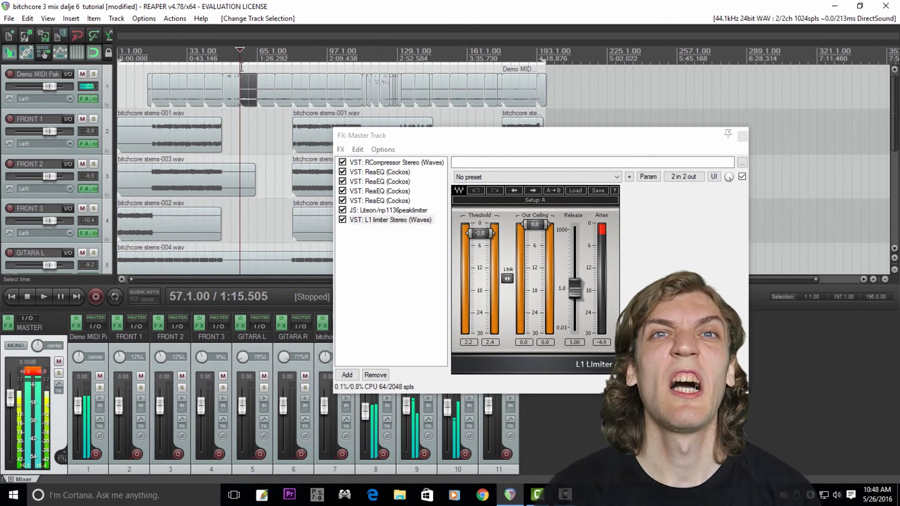
# Step: Play the full mix from about bar 53 and move the master FX window away from the track items
pyautogui.click(234, 54)
pyautogui.press('space')
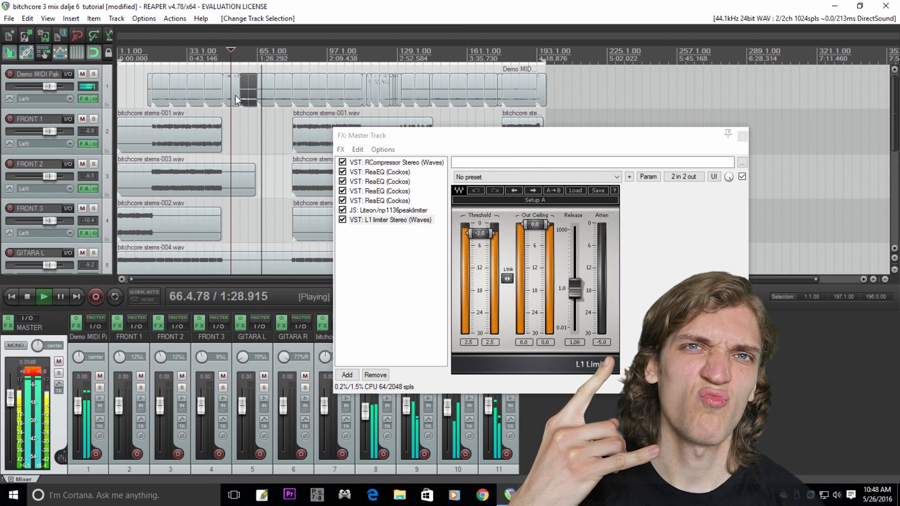
pyautogui.moveTo(582, 144); pyautogui.dragTo(708, 125)
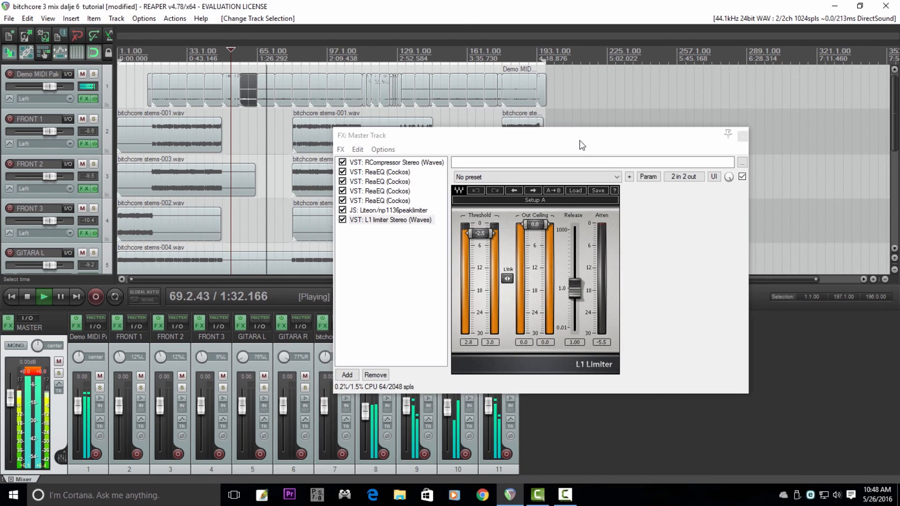
pyautogui.moveTo(591, 145); pyautogui.dragTo(709, 124)
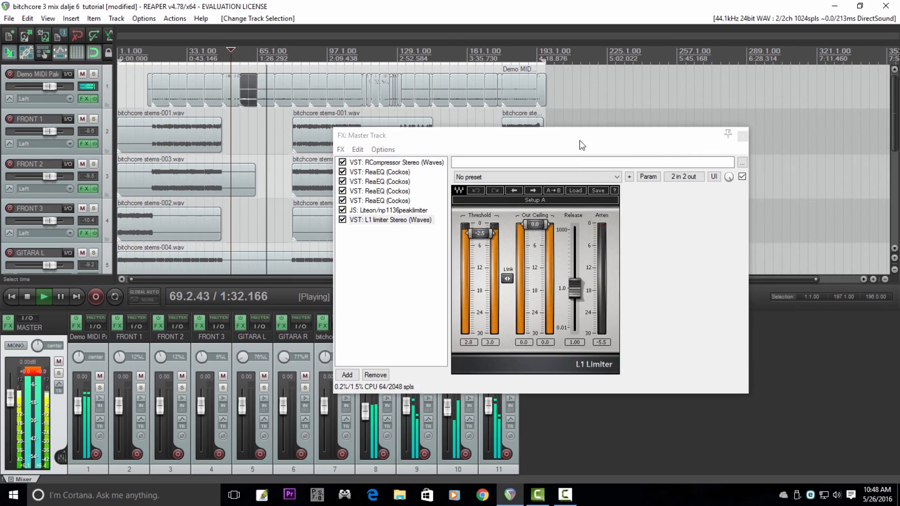
pyautogui.moveTo(581, 143); pyautogui.dragTo(701, 119)
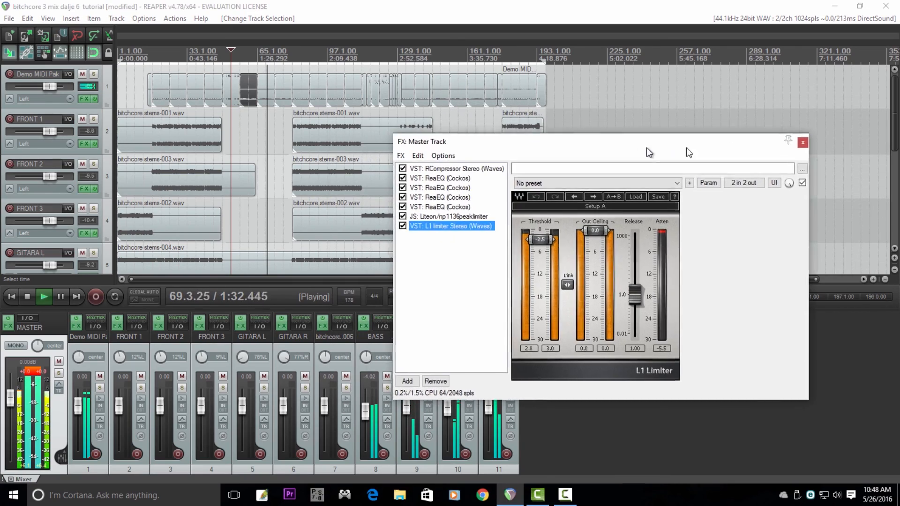
pyautogui.moveTo(647, 150); pyautogui.dragTo(703, 121)
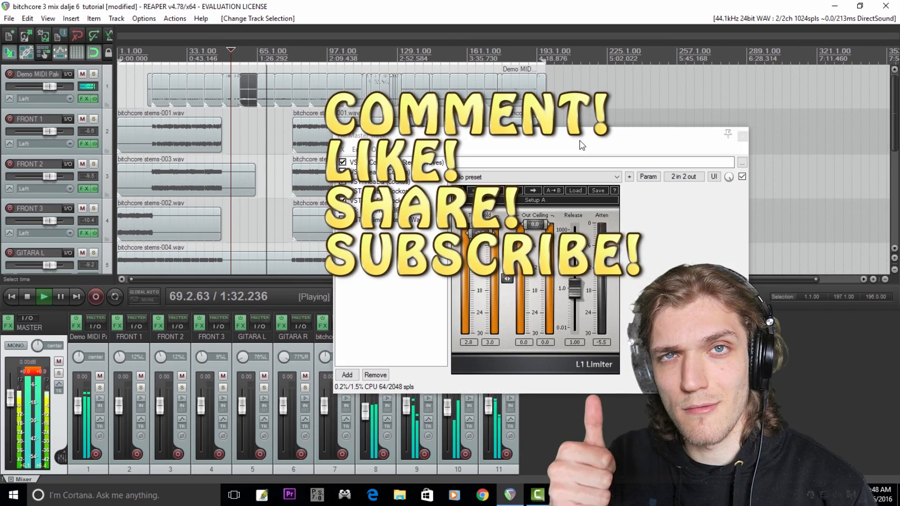
pyautogui.moveTo(582, 145); pyautogui.dragTo(703, 124)
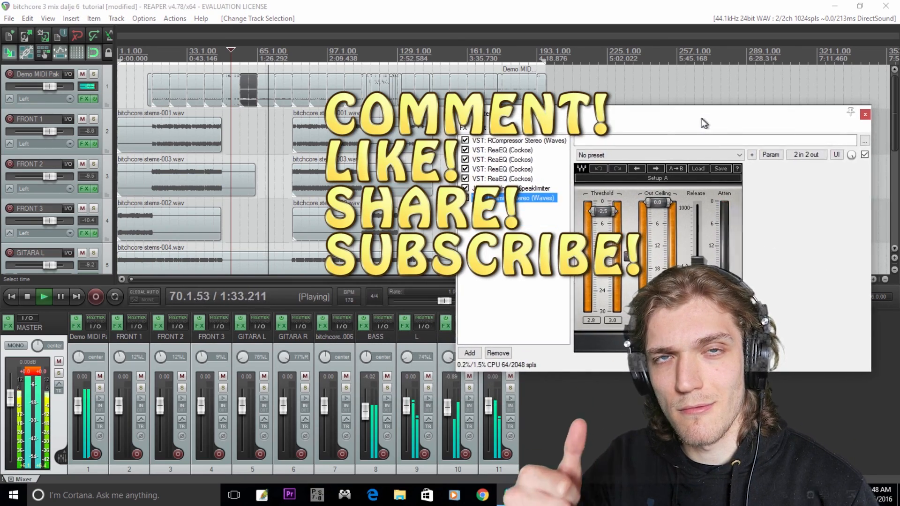